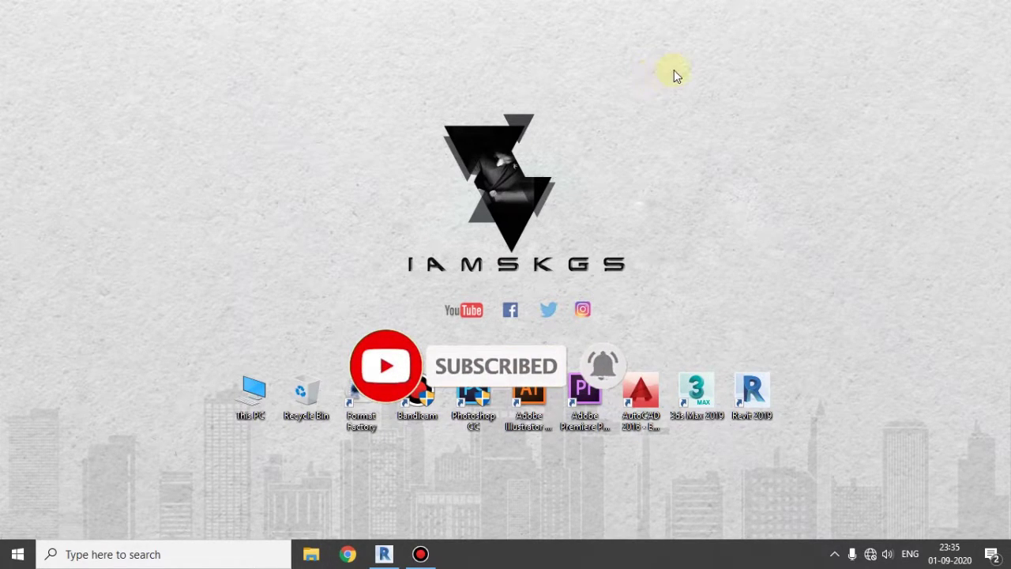
Step: Zoom out and orbit the 3D view until the whole two-storey Plan1 house is visible
{"action": "left_click", "coordinate": [384, 554]}
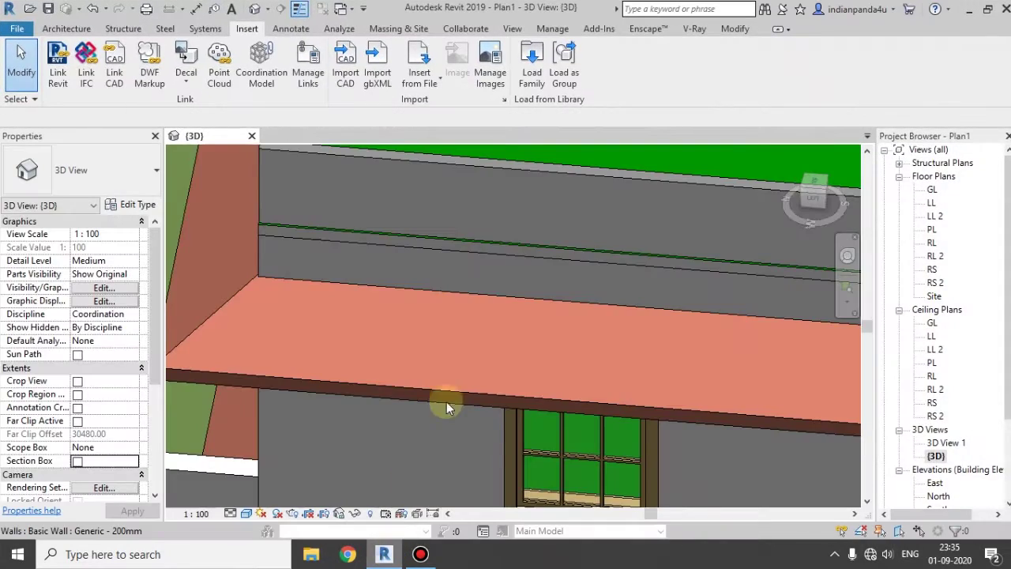
{"action": "scroll", "coordinate": [534, 273], "scroll_direction": "down", "scroll_amount": 3}
{"action": "mouse_move", "coordinate": [618, 320]}
{"action": "middle_mouse_down", "text": "shift"}
{"action": "mouse_move", "coordinate": [689, 375]}
{"action": "mouse_move", "coordinate": [618, 334]}
{"action": "mouse_move", "coordinate": [613, 300]}
{"action": "middle_mouse_up", "text": "shift"}
{"action": "scroll", "coordinate": [689, 374], "scroll_direction": "down", "scroll_amount": 4}
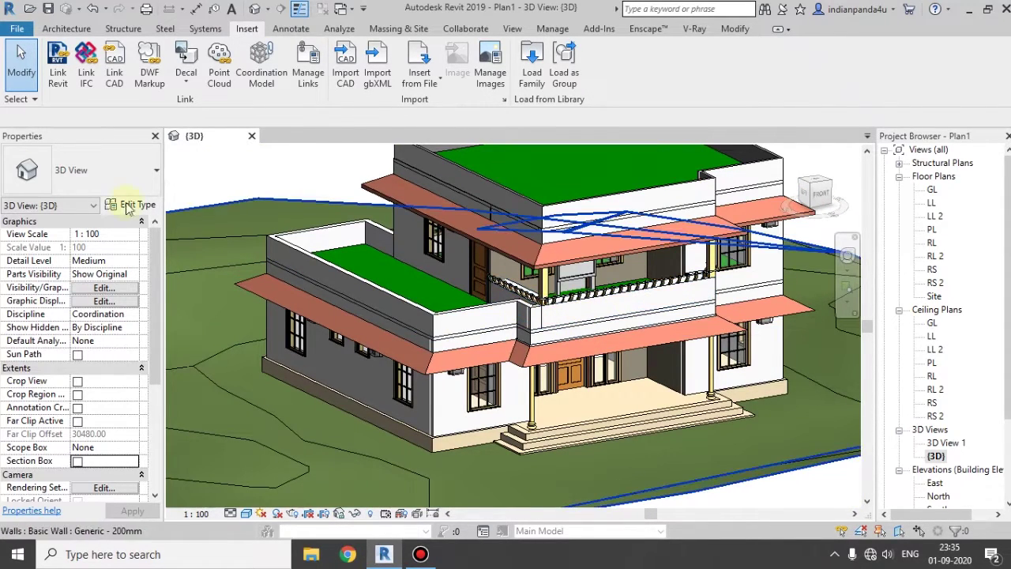
{"action": "left_click", "coordinate": [51, 30]}
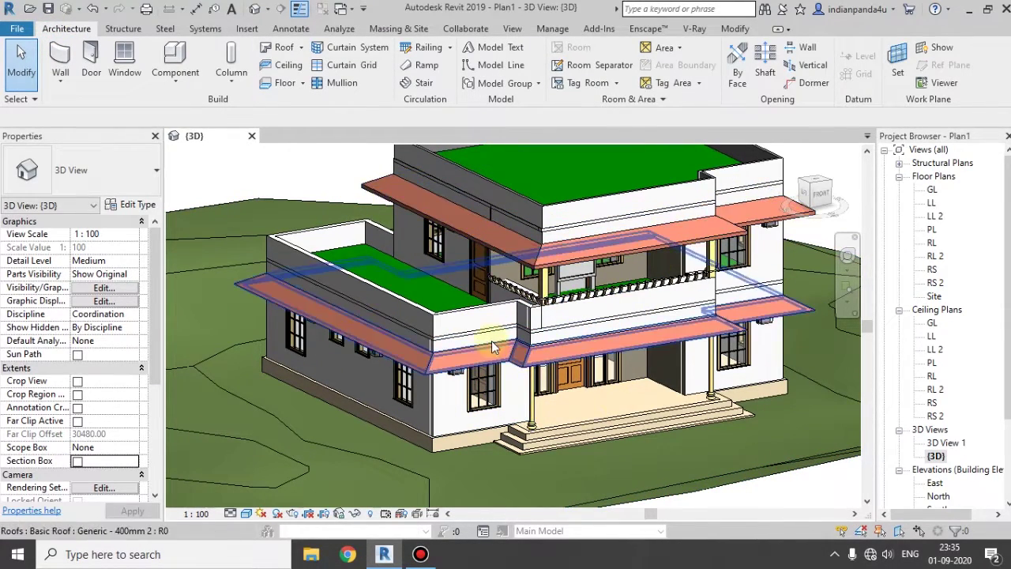
Step: Turn on the Section Box and lower its top to cut away the upper floor
{"action": "left_click", "coordinate": [78, 461]}
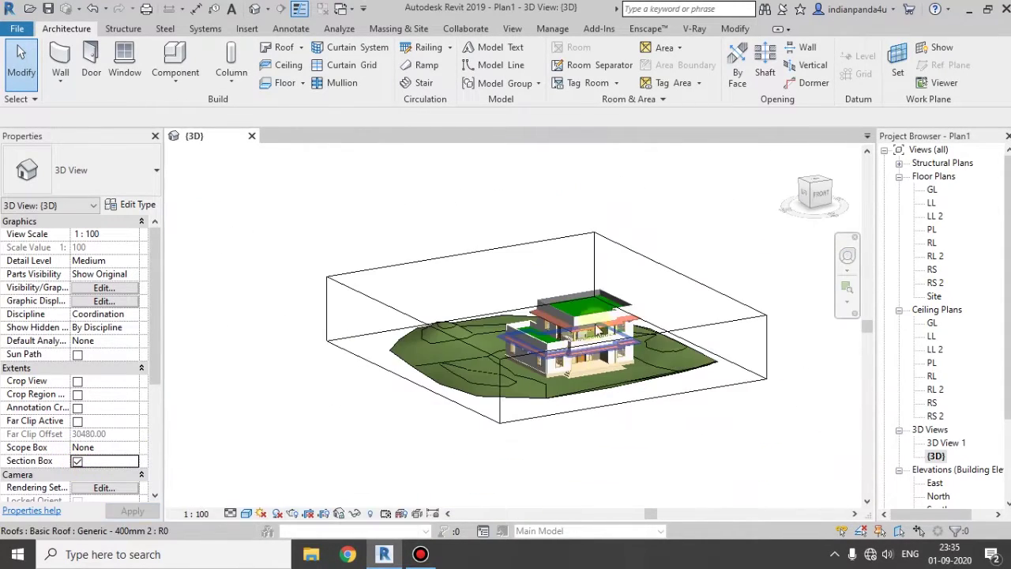
{"action": "left_click", "coordinate": [640, 253]}
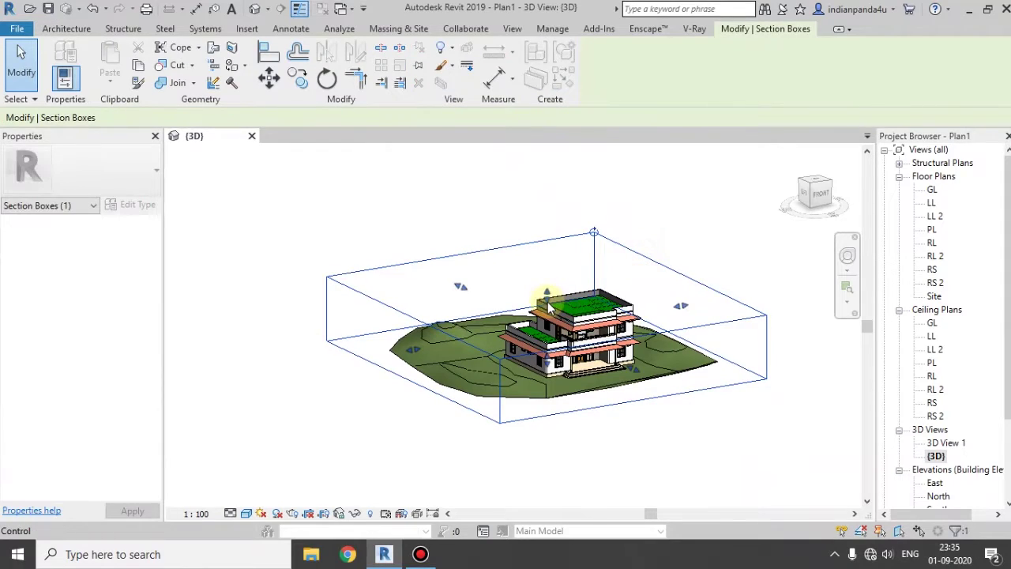
{"action": "left_click_drag", "start_coordinate": [547, 292], "coordinate": [591, 383]}
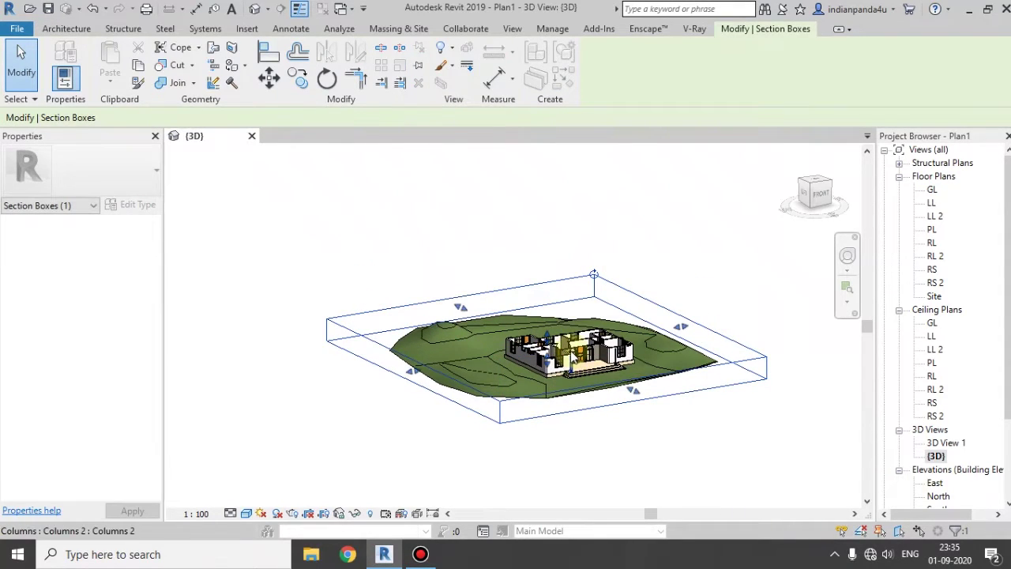
Step: Orbit and zoom in on the ground-floor room with the desk and TV
{"action": "middle_click_drag", "start_coordinate": [590, 383], "coordinate": [677, 474], "text": "shift"}
{"action": "scroll", "coordinate": [543, 309], "scroll_direction": "up", "scroll_amount": 5}
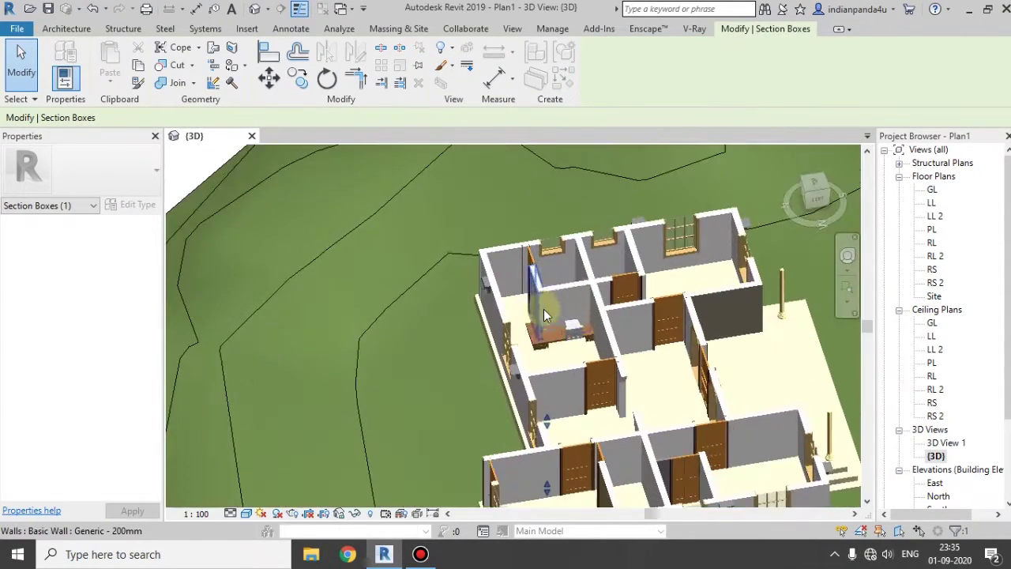
{"action": "scroll", "coordinate": [559, 340], "scroll_direction": "up", "scroll_amount": 2}
{"action": "scroll", "coordinate": [559, 339], "scroll_direction": "up", "scroll_amount": 3}
{"action": "middle_click_drag", "start_coordinate": [604, 342], "coordinate": [571, 264], "text": "shift"}
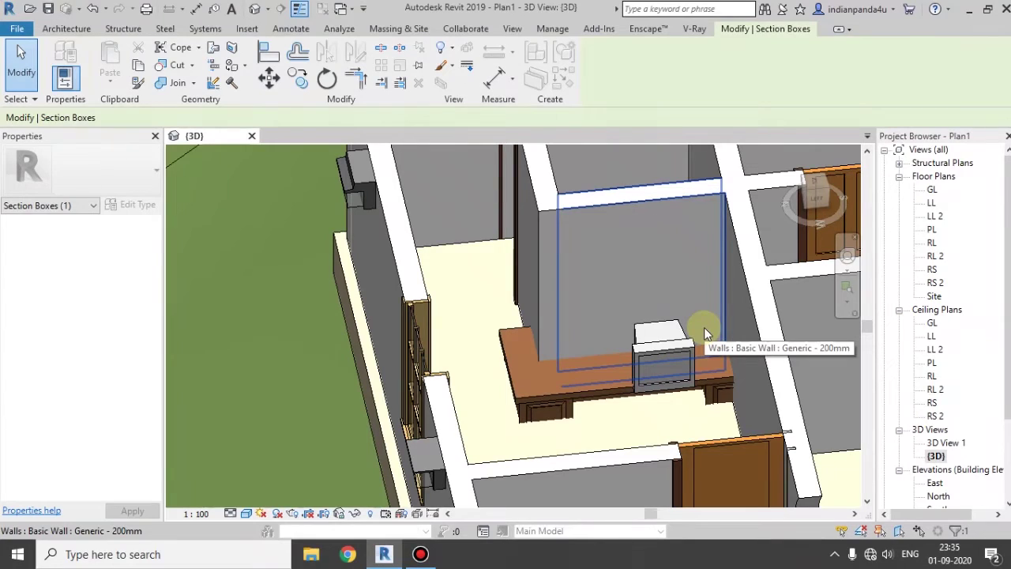
Step: Bring up the Decal Types dialog from Insert > Decal, which shows no decal types yet
{"action": "left_click", "coordinate": [247, 30]}
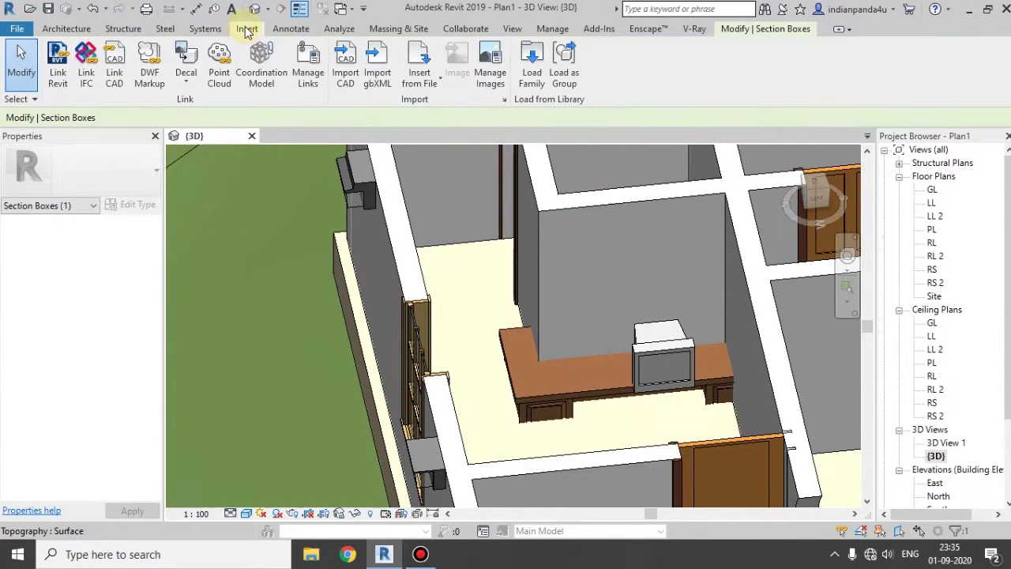
{"action": "left_click", "coordinate": [187, 89]}
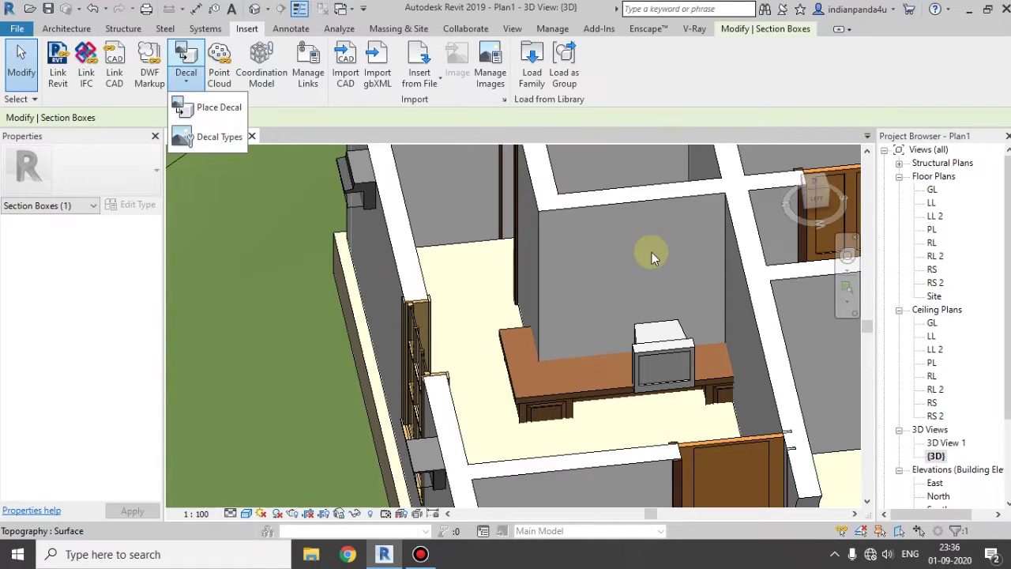
{"action": "left_click", "coordinate": [218, 137]}
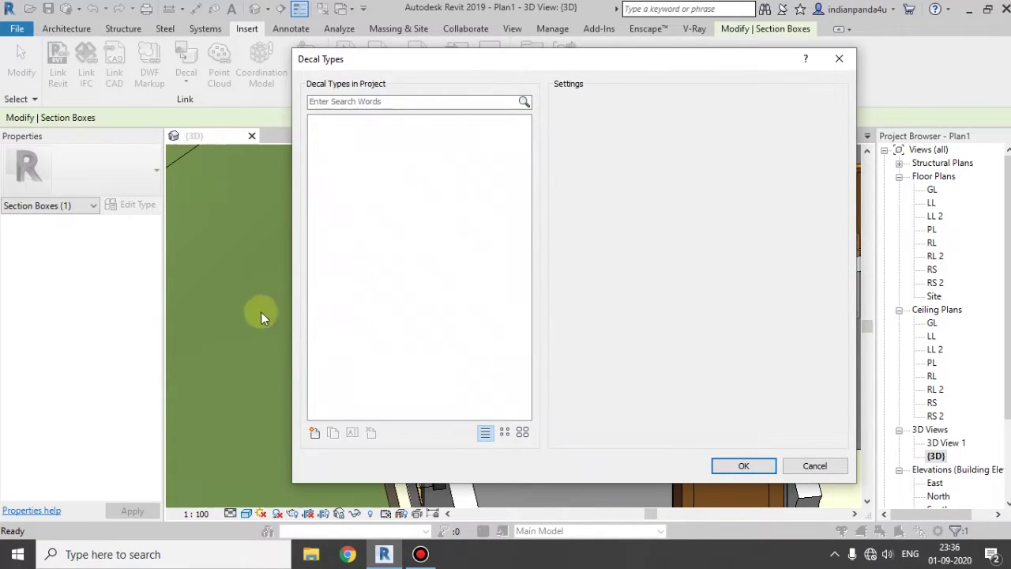
{"action": "left_click", "coordinate": [815, 465]}
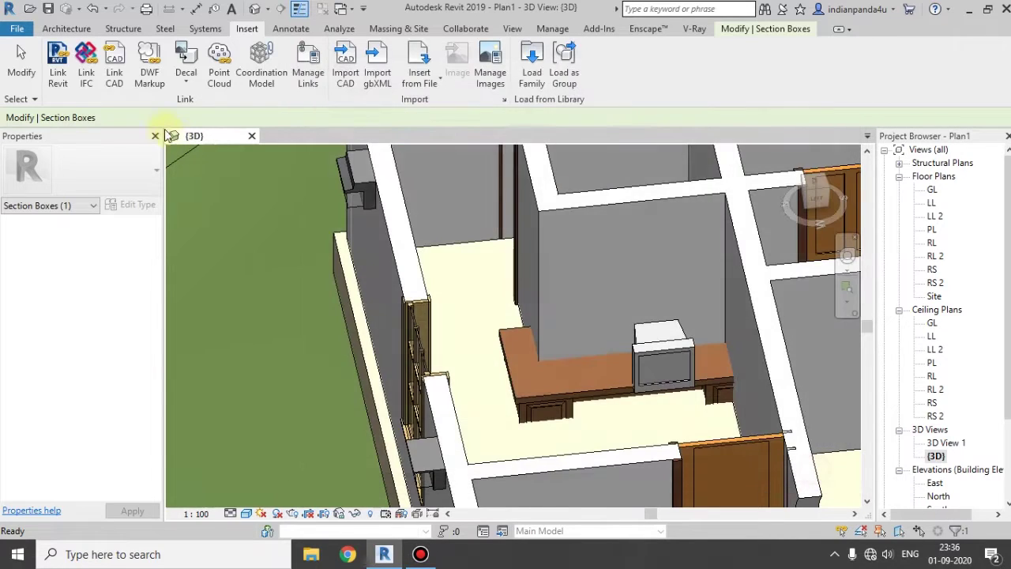
{"action": "left_click", "coordinate": [189, 84]}
{"action": "left_click", "coordinate": [198, 138]}
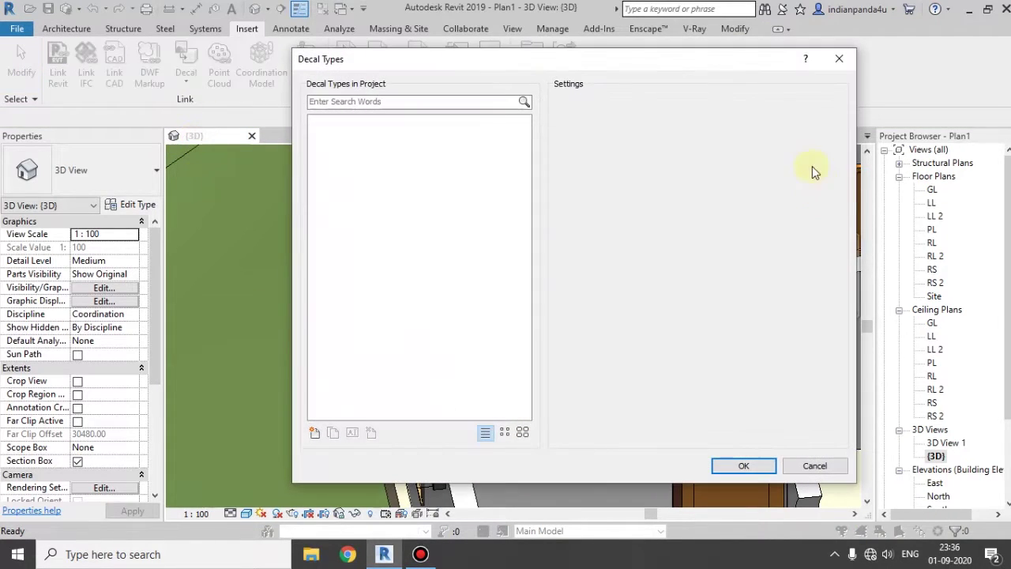
Step: Create a new decal type named 'wall' and start browsing for its source image
{"action": "left_click", "coordinate": [314, 435]}
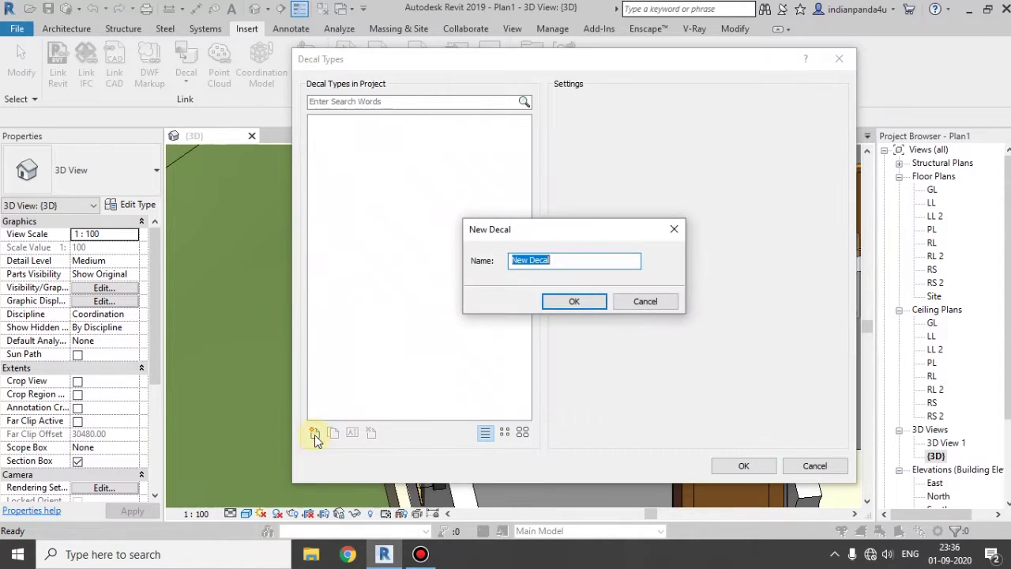
{"action": "type", "text": "w"}
{"action": "type", "text": "all"}
{"action": "left_click", "coordinate": [575, 301]}
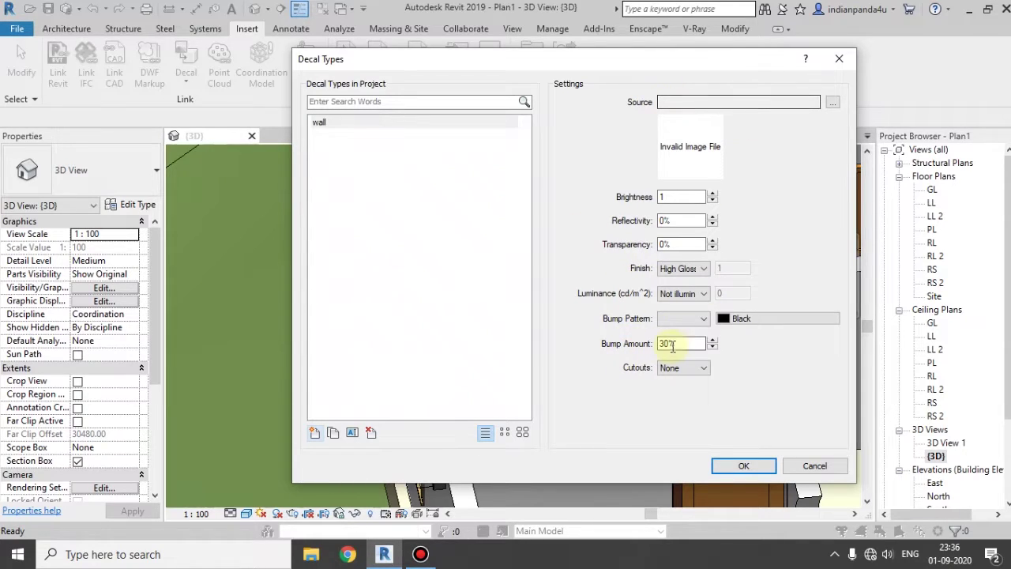
{"action": "left_click", "coordinate": [832, 103]}
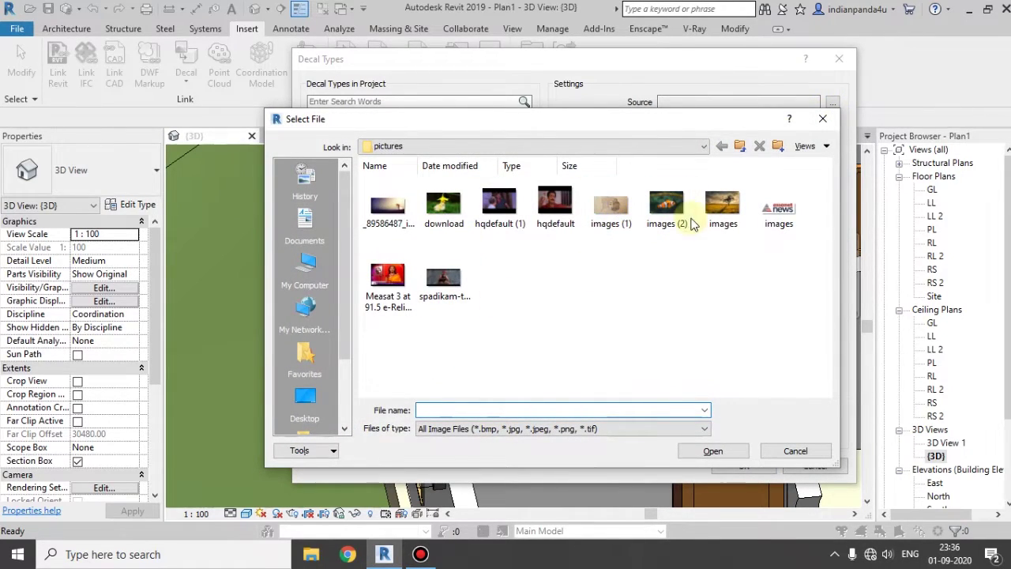
Step: Use images.jpg as the wall decal's source, with brightness 1 and 5% reflectivity
{"action": "left_click", "coordinate": [722, 207]}
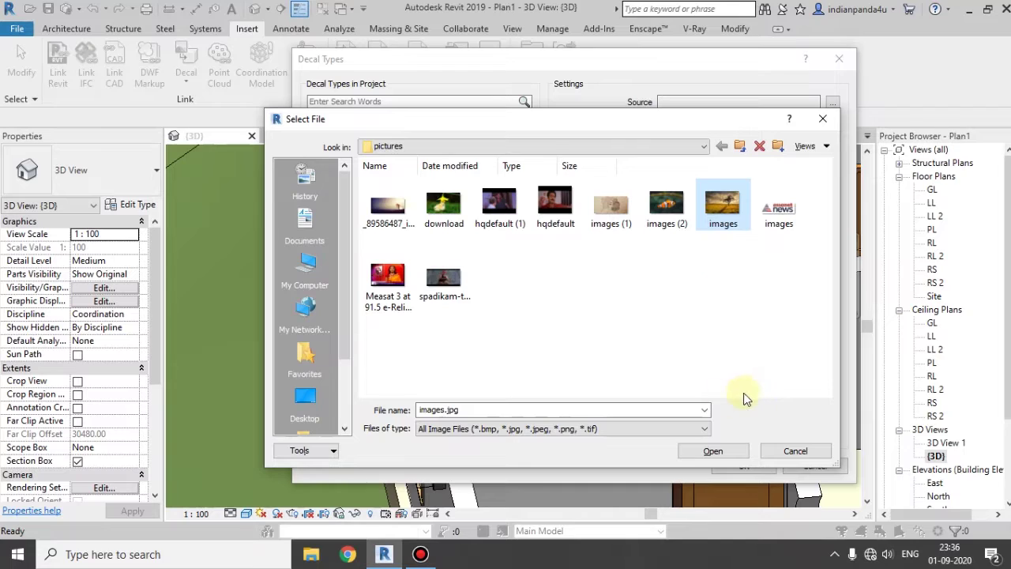
{"action": "left_click", "coordinate": [710, 450]}
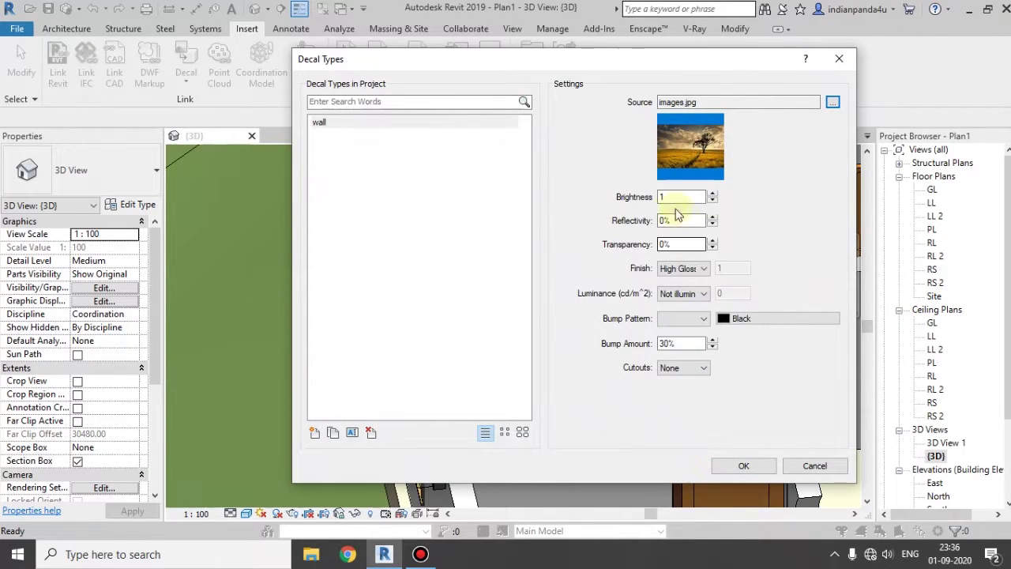
{"action": "left_click", "coordinate": [712, 193]}
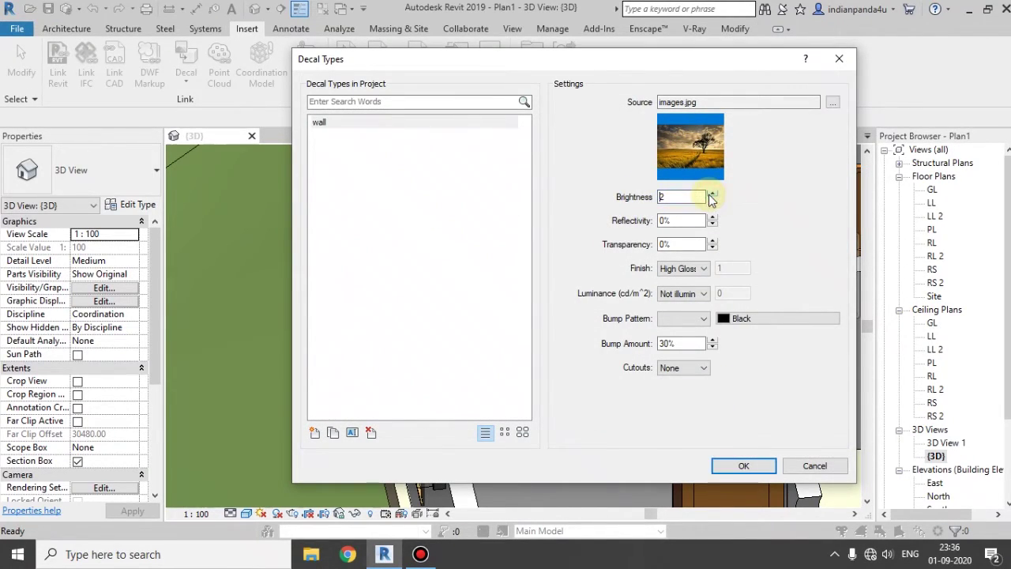
{"action": "type", "text": "1"}
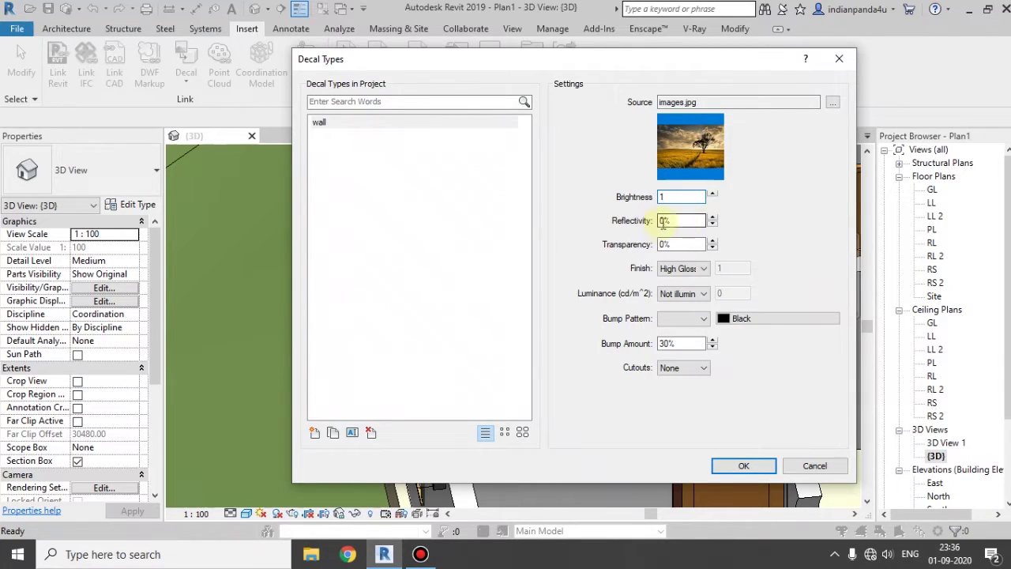
{"action": "left_click", "coordinate": [675, 221]}
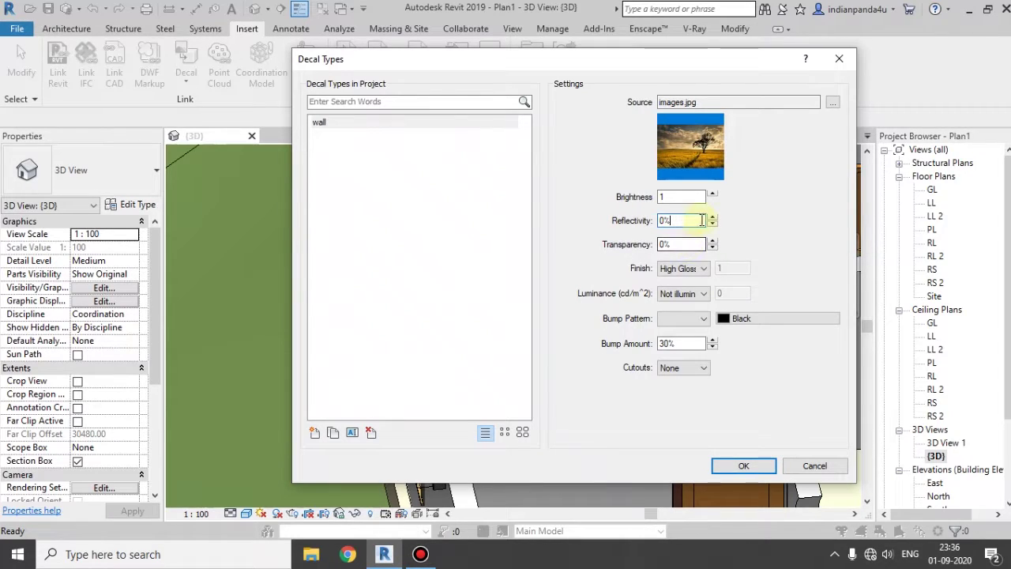
{"action": "left_click", "coordinate": [711, 218]}
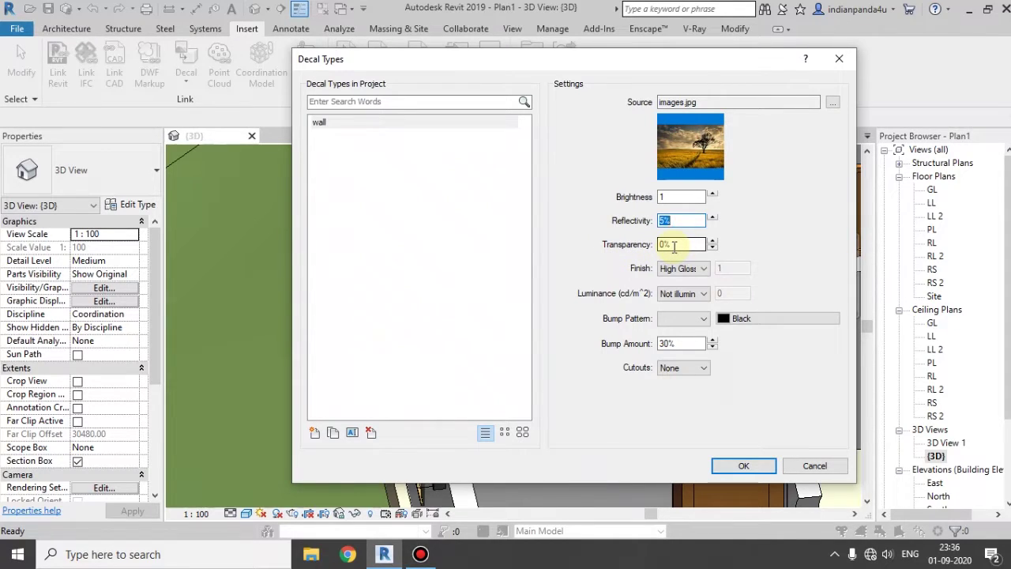
Step: Confirm the wall decal with High Gloss finish, Not illuminated luminance and no bump pattern
{"action": "left_click", "coordinate": [684, 269]}
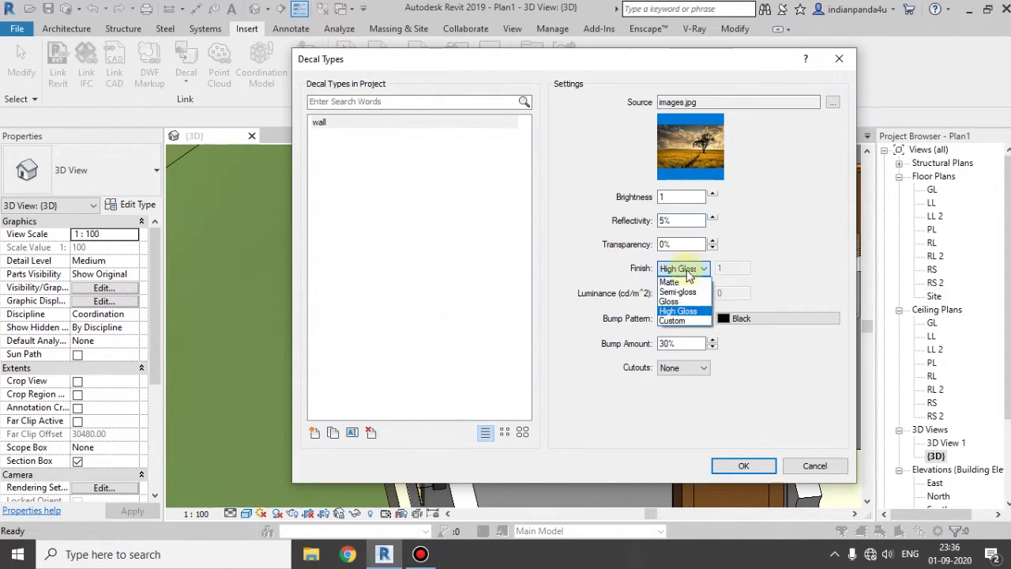
{"action": "left_click", "coordinate": [687, 311]}
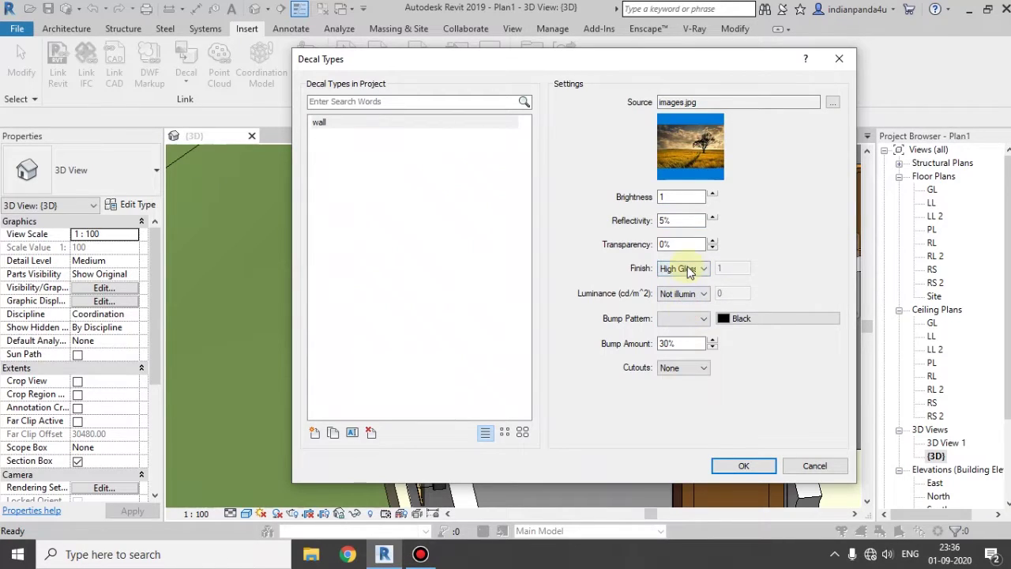
{"action": "left_click", "coordinate": [684, 268]}
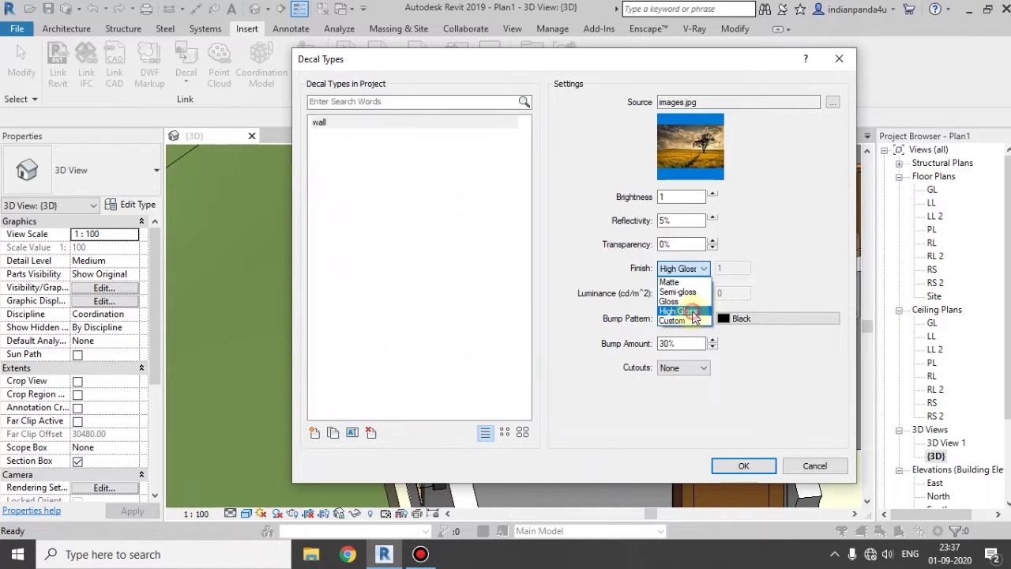
{"action": "left_click", "coordinate": [687, 311]}
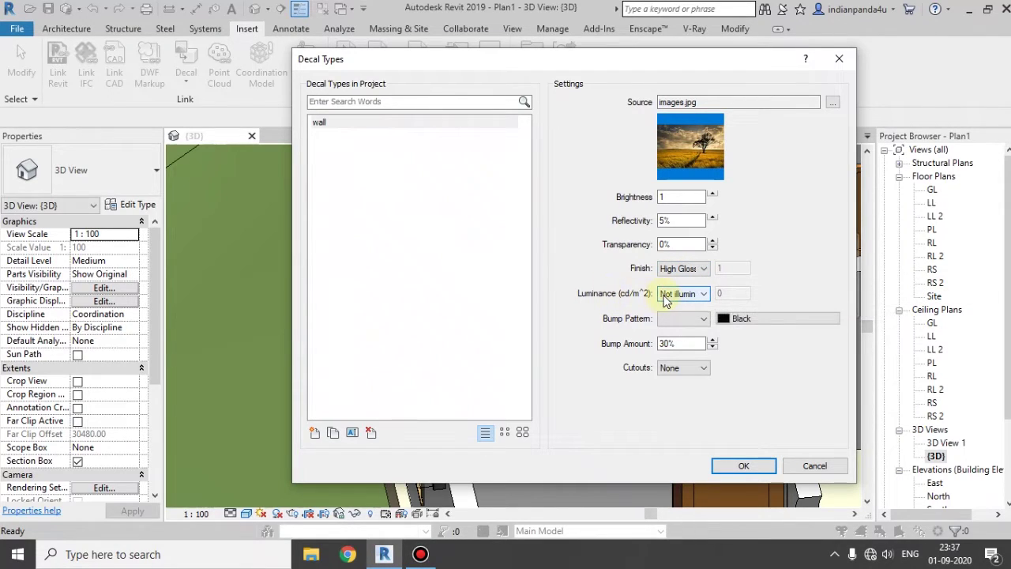
{"action": "left_click", "coordinate": [700, 297]}
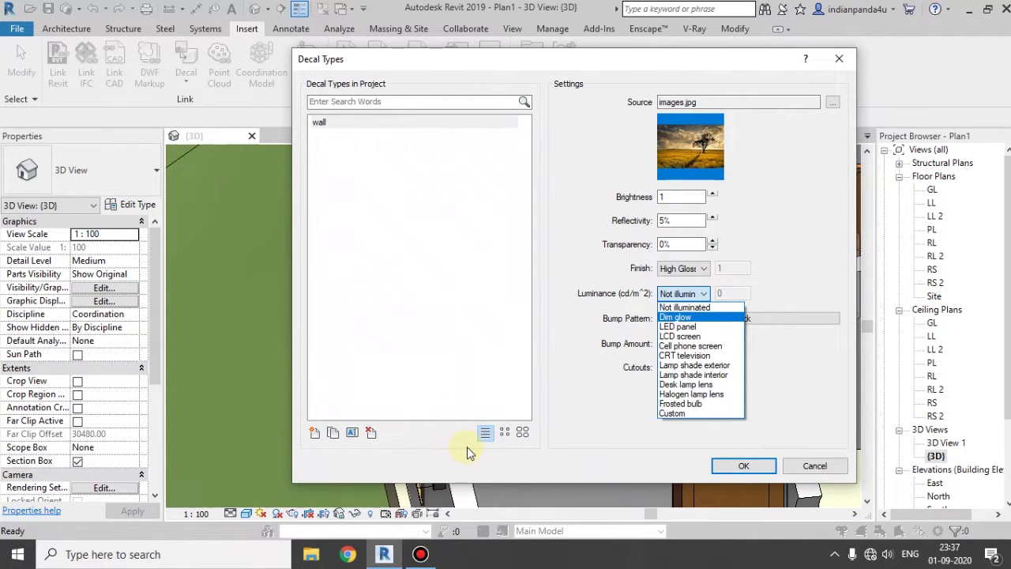
{"action": "left_click", "coordinate": [680, 310]}
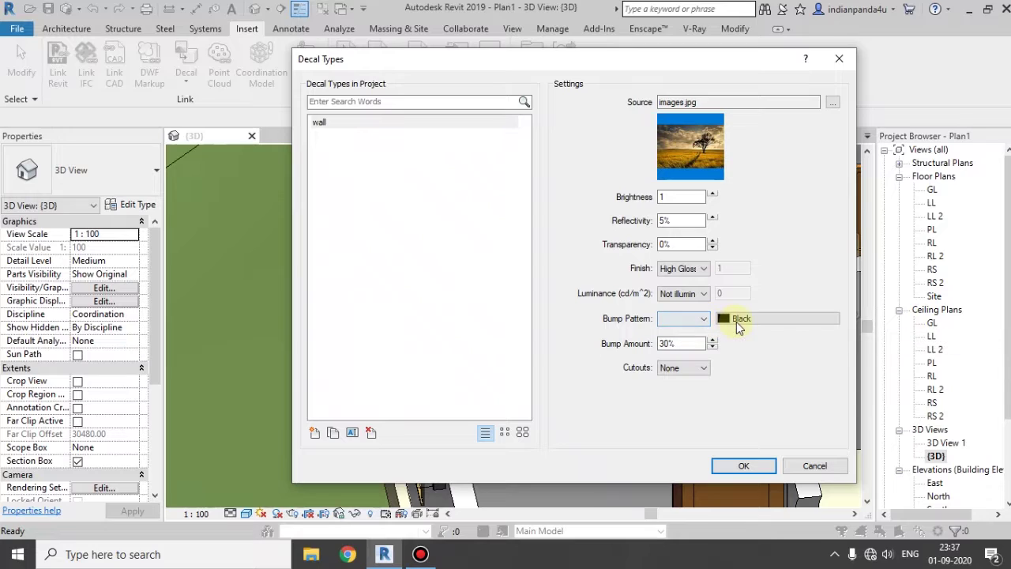
{"action": "left_click", "coordinate": [702, 321]}
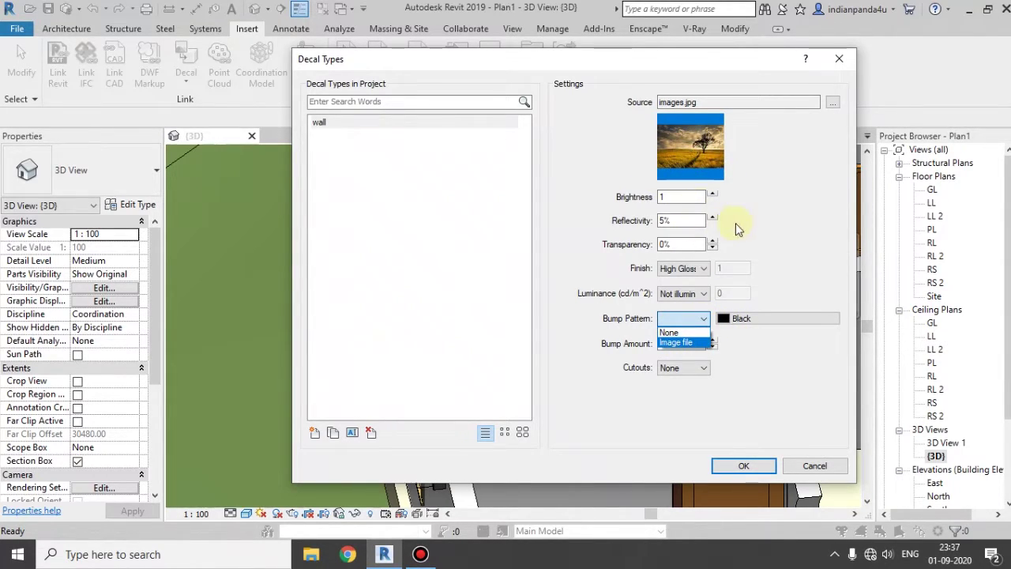
{"action": "left_click", "coordinate": [767, 383]}
{"action": "left_click", "coordinate": [736, 466]}
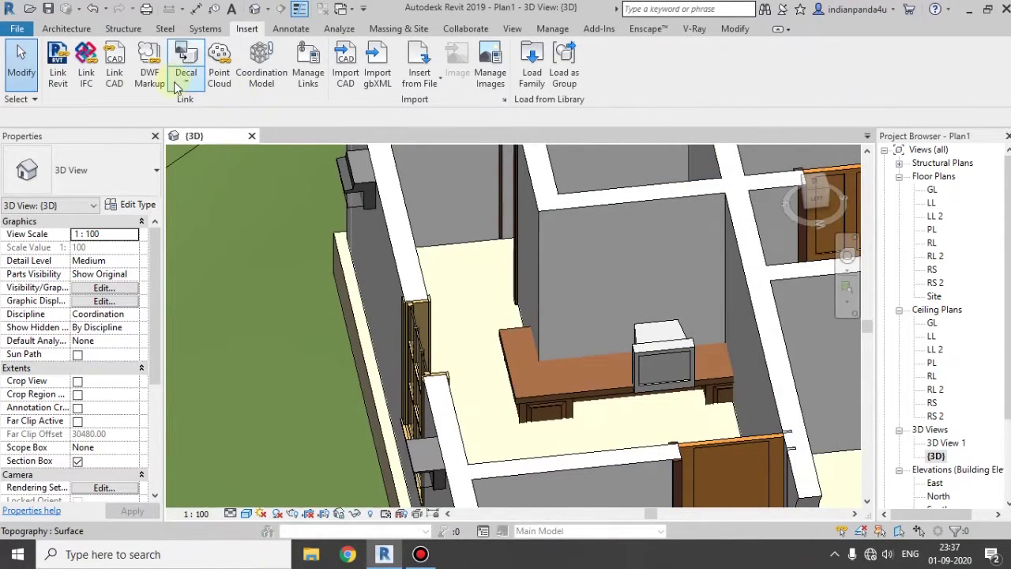
Step: Add a second decal type named 'tv' in Decal Types and select it
{"action": "left_click", "coordinate": [185, 75]}
{"action": "left_click", "coordinate": [207, 139]}
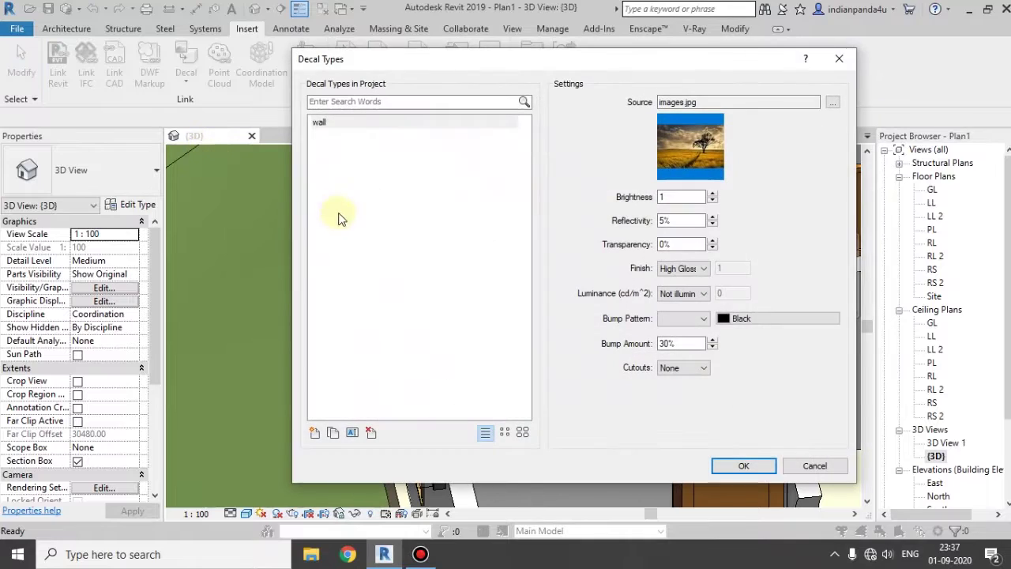
{"action": "left_click", "coordinate": [317, 433]}
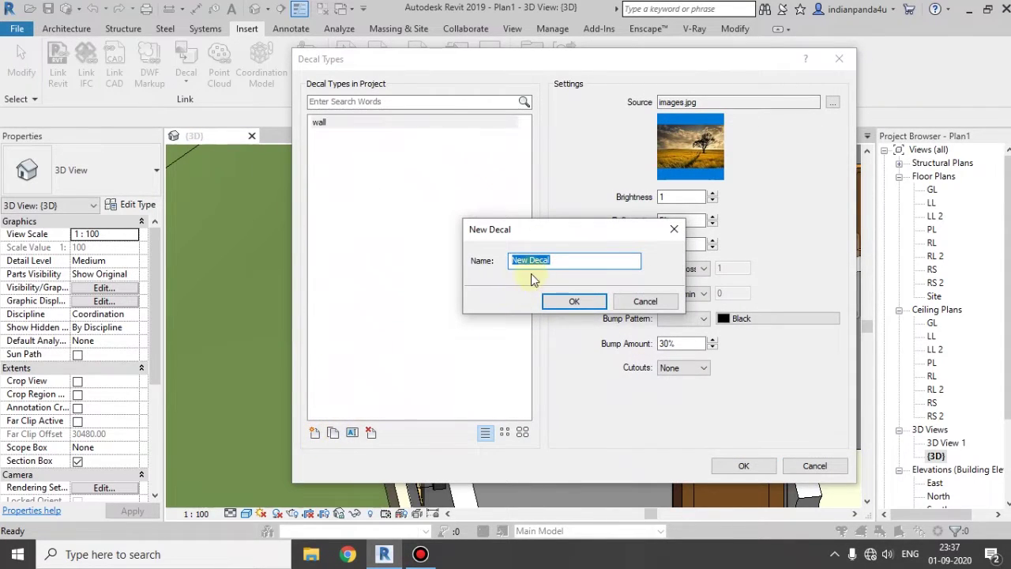
{"action": "type", "text": "tv"}
{"action": "left_click", "coordinate": [589, 307]}
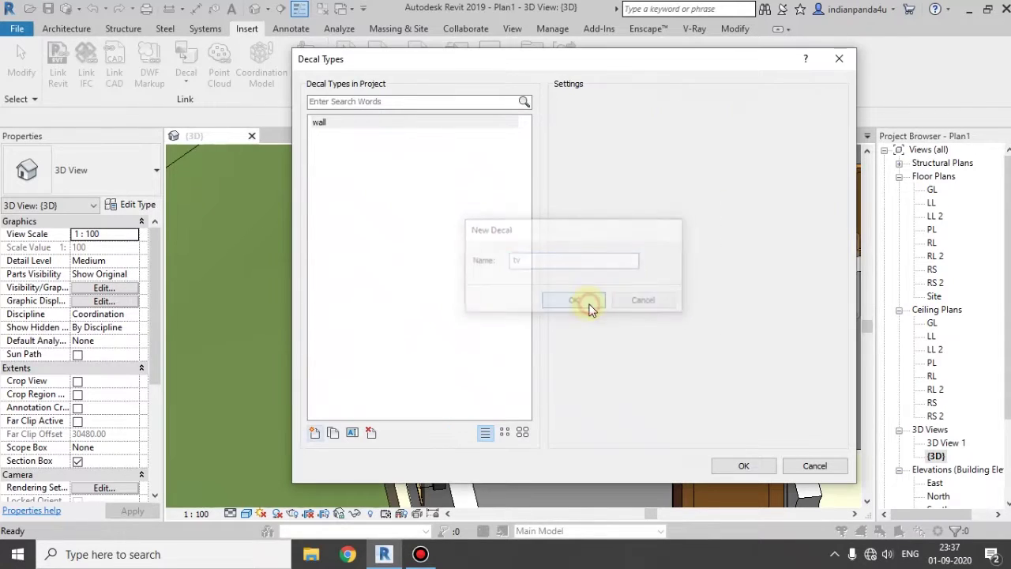
{"action": "left_click", "coordinate": [319, 124]}
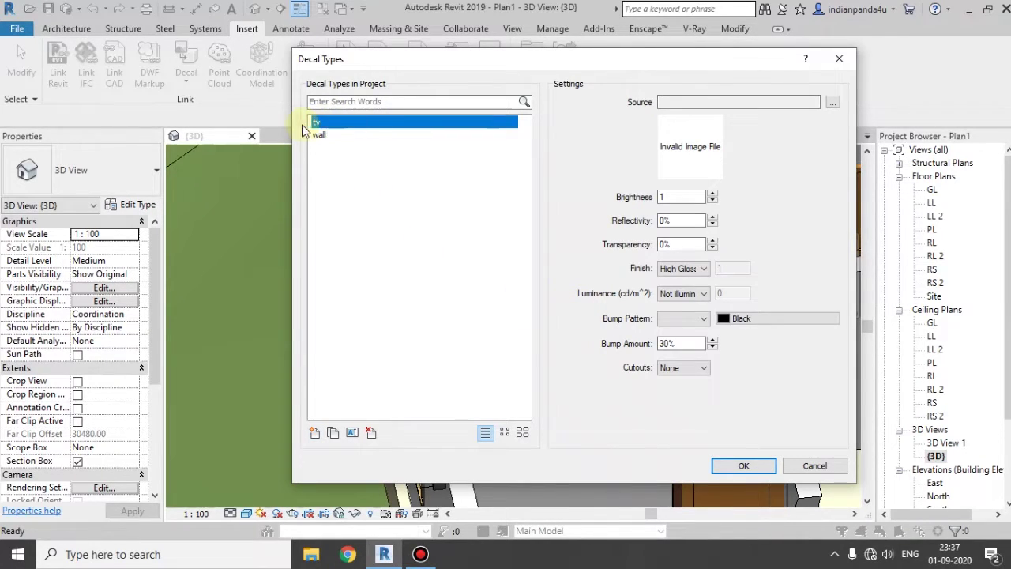
Step: Give the tv decal the Measat broadcast image, High Gloss finish and LCD screen luminance
{"action": "left_click", "coordinate": [835, 108]}
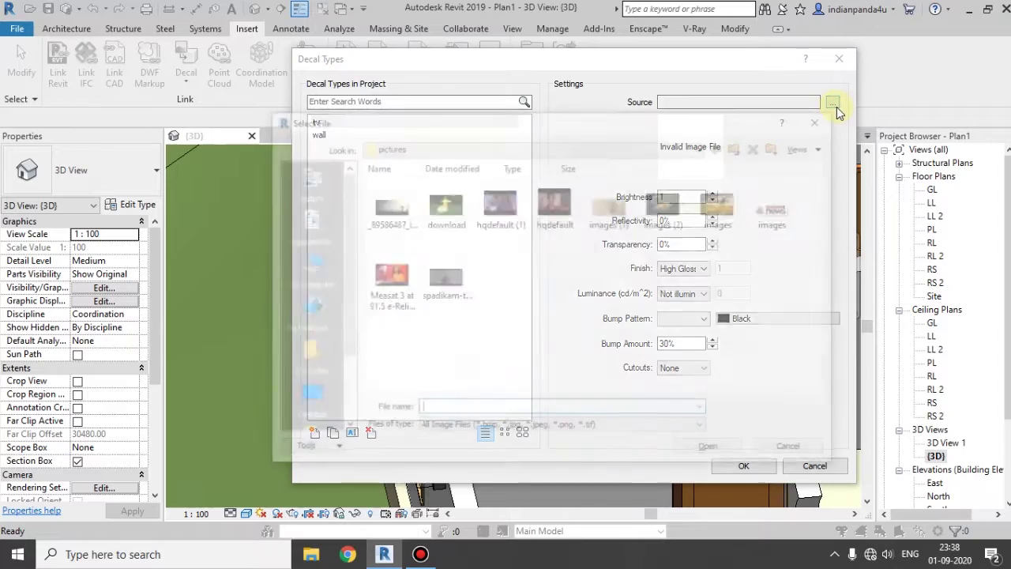
{"action": "left_click", "coordinate": [385, 278]}
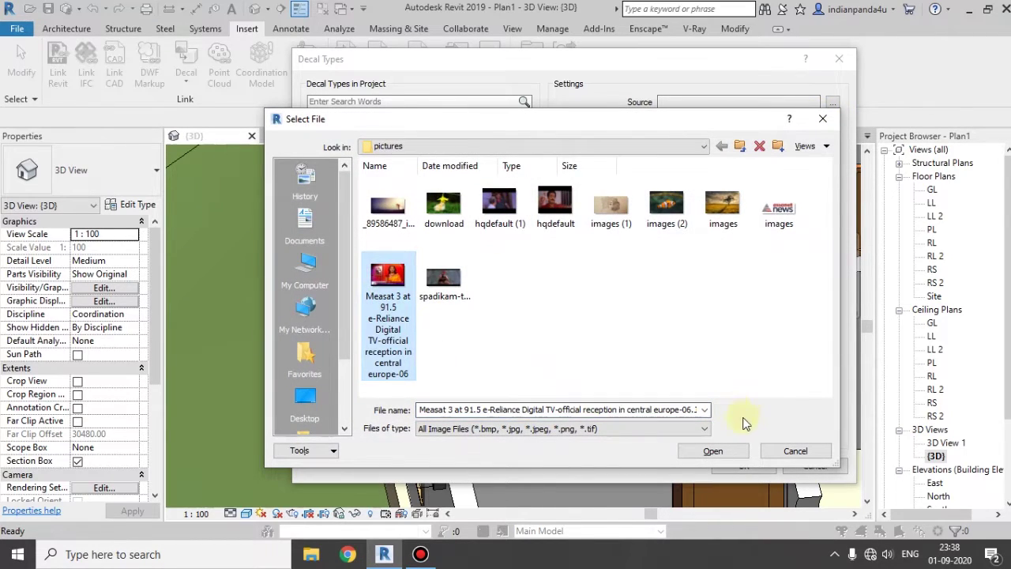
{"action": "left_click", "coordinate": [731, 450]}
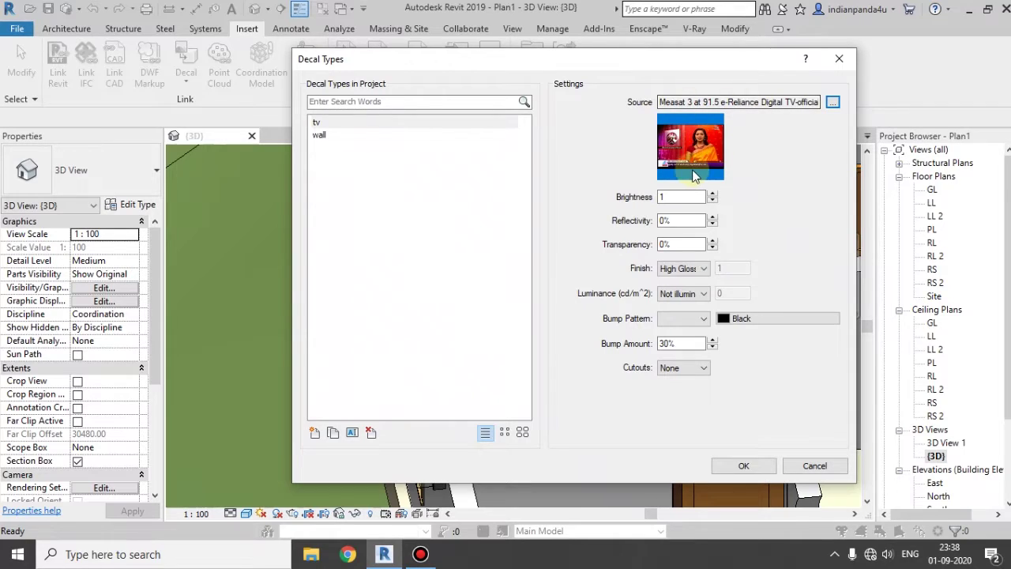
{"action": "left_click", "coordinate": [692, 269]}
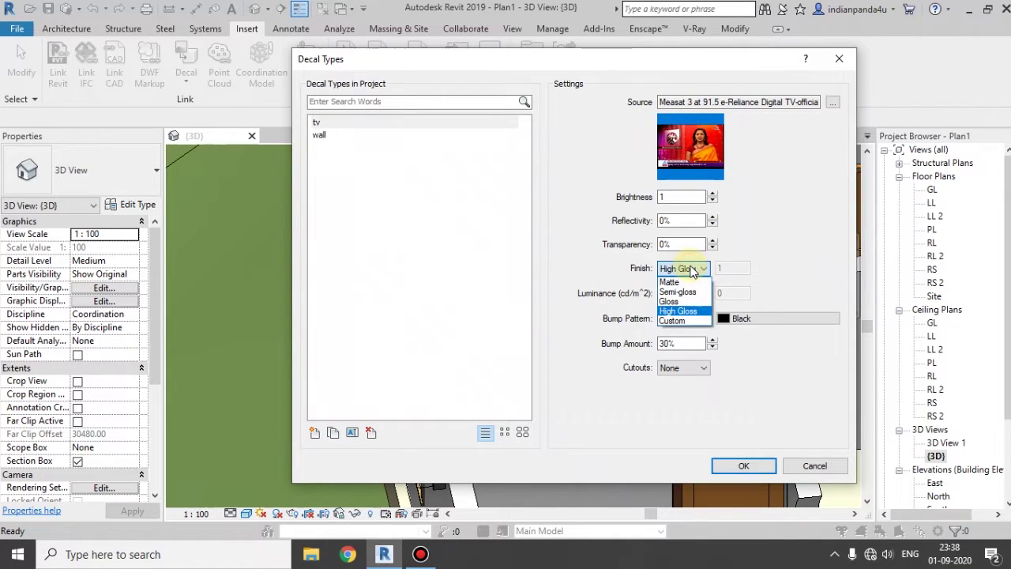
{"action": "left_click", "coordinate": [679, 310]}
{"action": "left_click", "coordinate": [669, 293]}
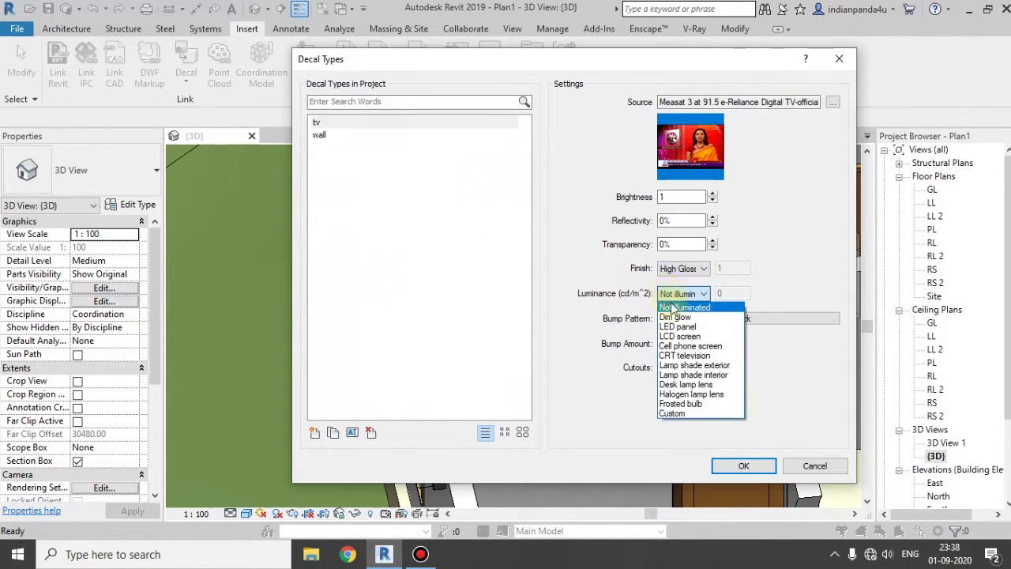
{"action": "left_click", "coordinate": [692, 339]}
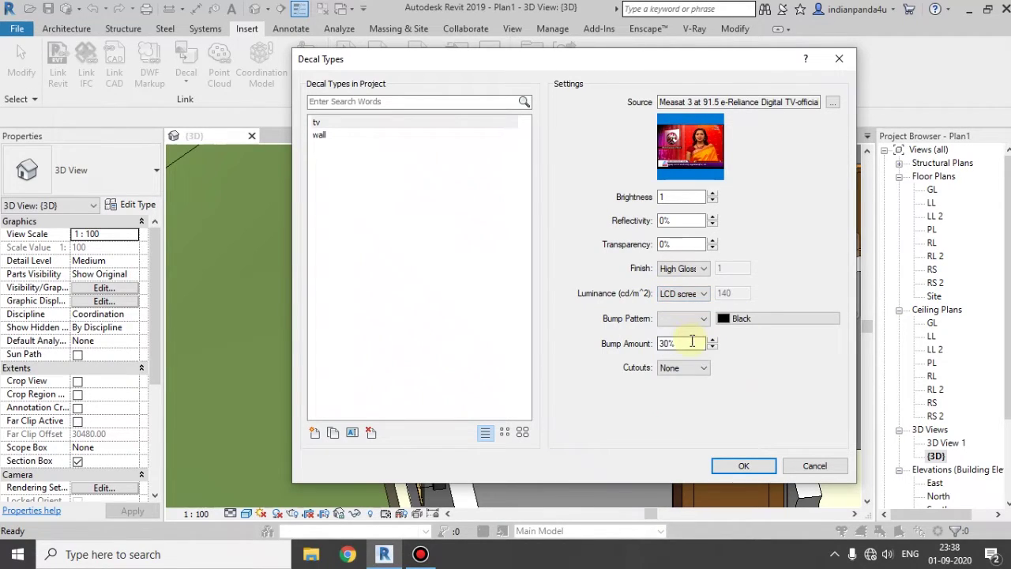
{"action": "left_click", "coordinate": [754, 467]}
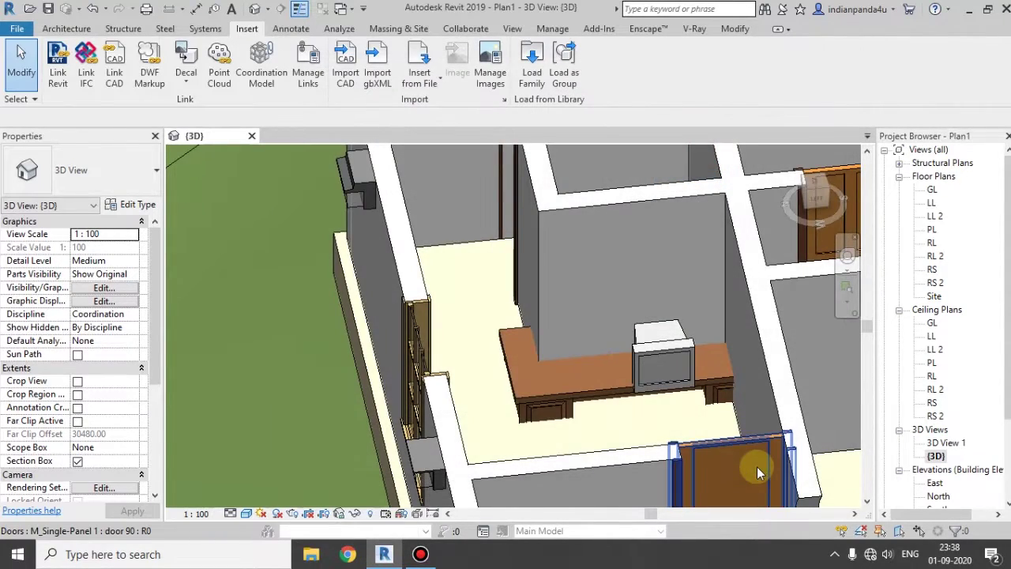
Step: Start placing the tv decal with width 45 and height 60, proportions locked
{"action": "left_click", "coordinate": [186, 75]}
{"action": "left_click", "coordinate": [200, 113]}
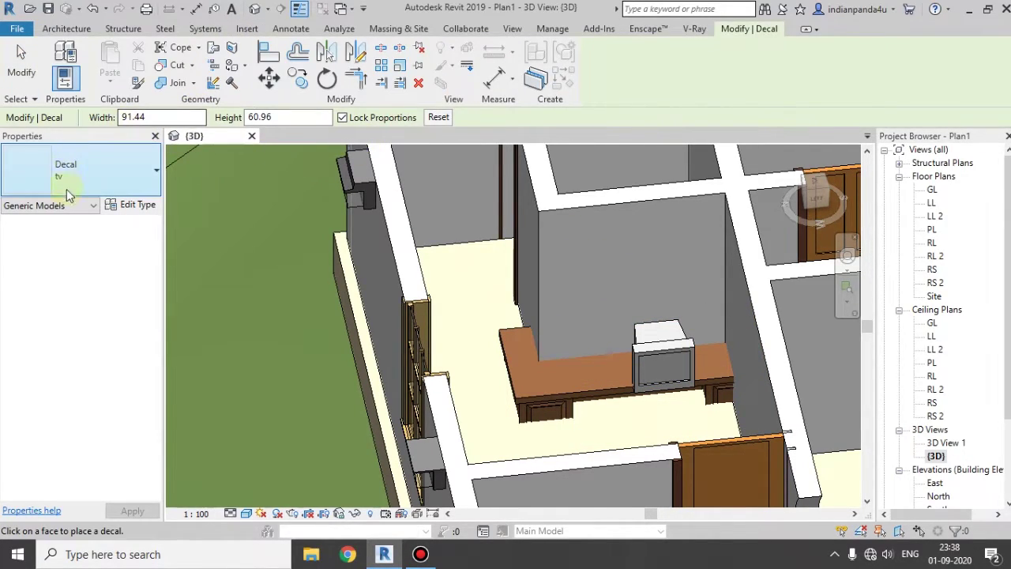
{"action": "left_click", "coordinate": [254, 119]}
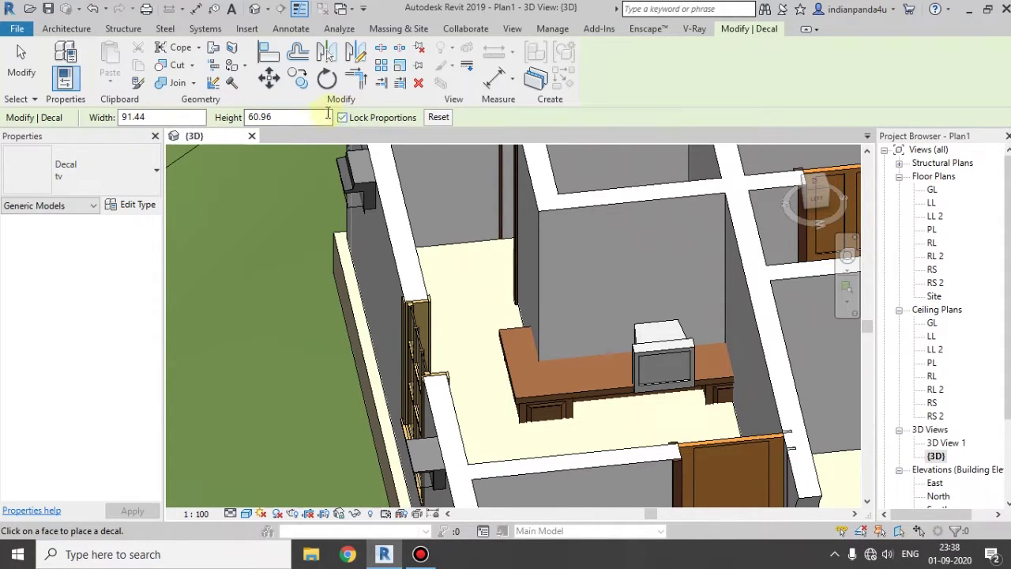
{"action": "left_click", "coordinate": [187, 117]}
{"action": "left_click", "coordinate": [261, 117]}
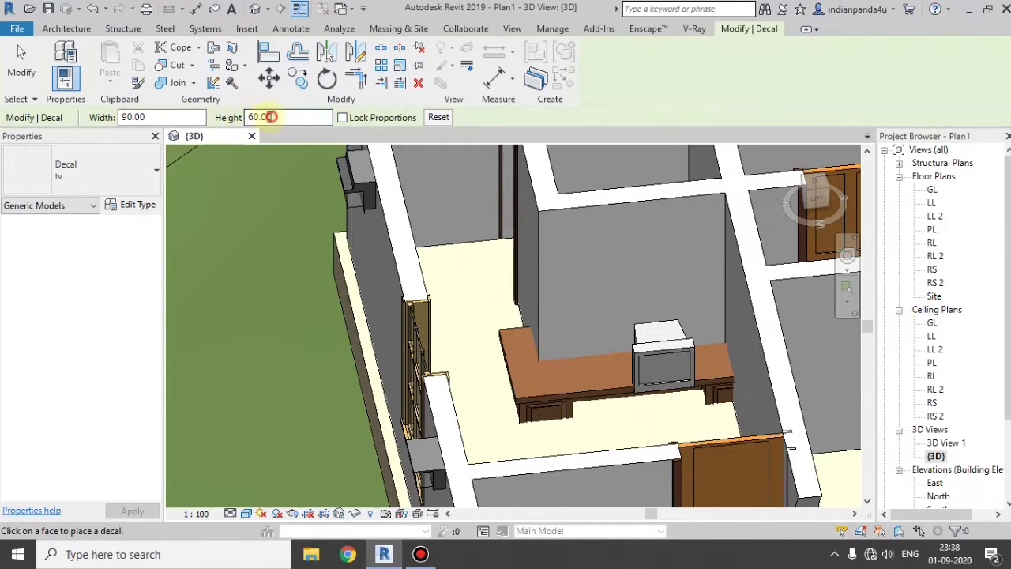
{"action": "left_click", "coordinate": [150, 117]}
{"action": "type", "text": "95"}
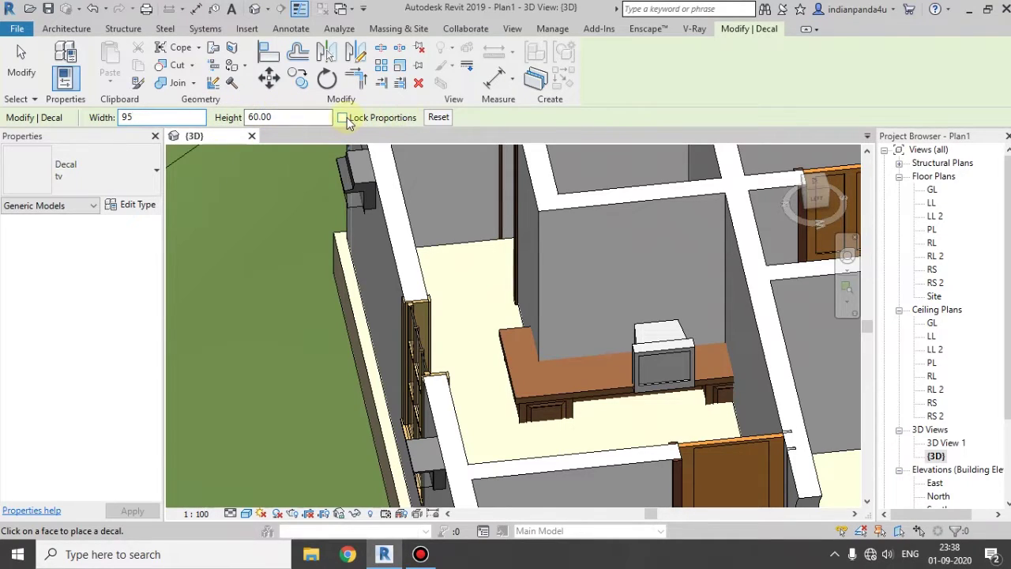
{"action": "left_click", "coordinate": [158, 117]}
{"action": "type", "text": "45"}
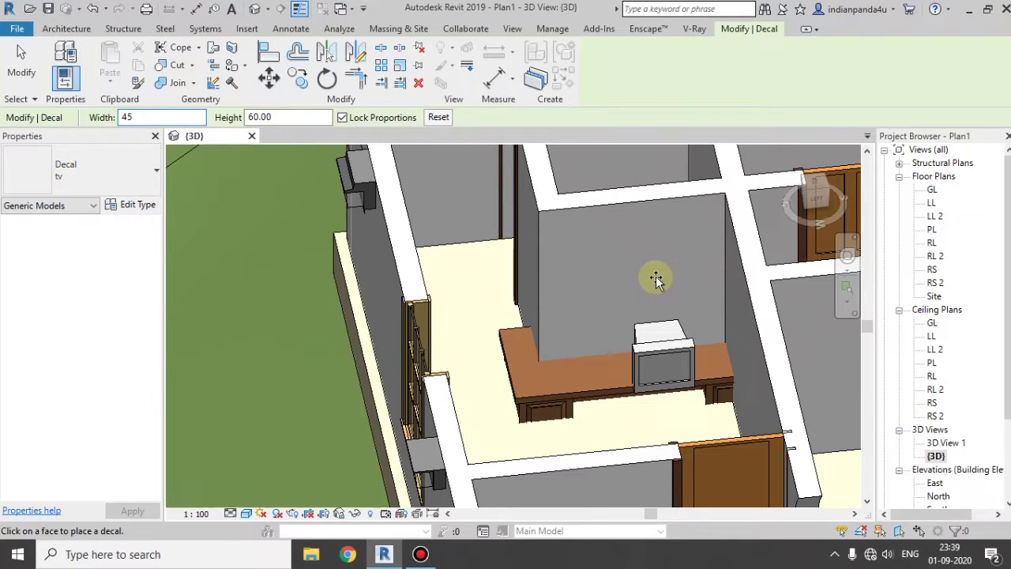
Step: Switch to the wall decal type and place it, sized 91.61 by 60.96, above the TV bench
{"action": "left_click", "coordinate": [92, 166]}
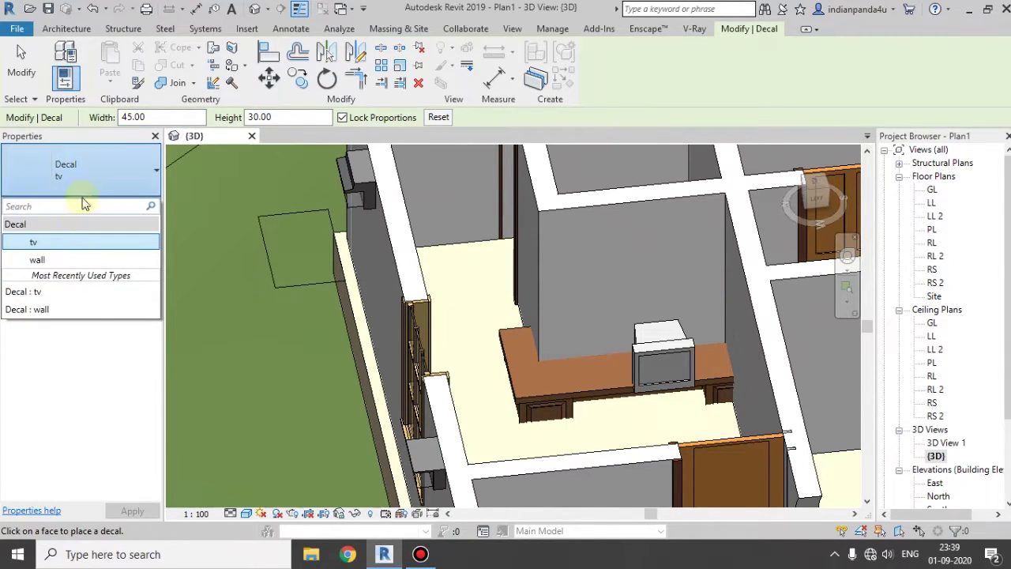
{"action": "left_click", "coordinate": [37, 259]}
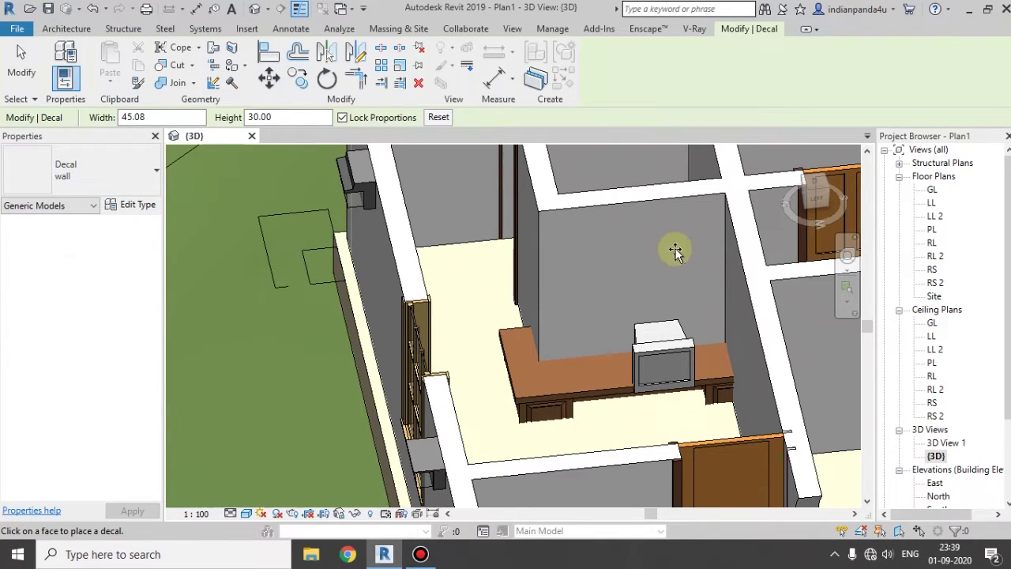
{"action": "left_click", "coordinate": [627, 272]}
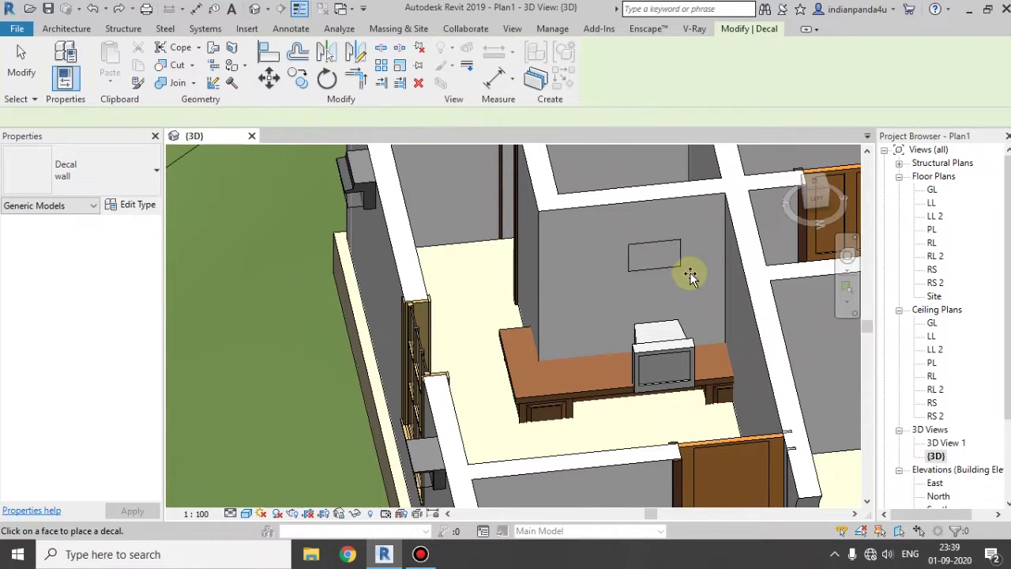
{"action": "scroll", "coordinate": [667, 261], "scroll_direction": "up", "scroll_amount": 3}
{"action": "left_click", "coordinate": [666, 260]}
{"action": "scroll", "coordinate": [666, 260], "scroll_direction": "down", "scroll_amount": 3}
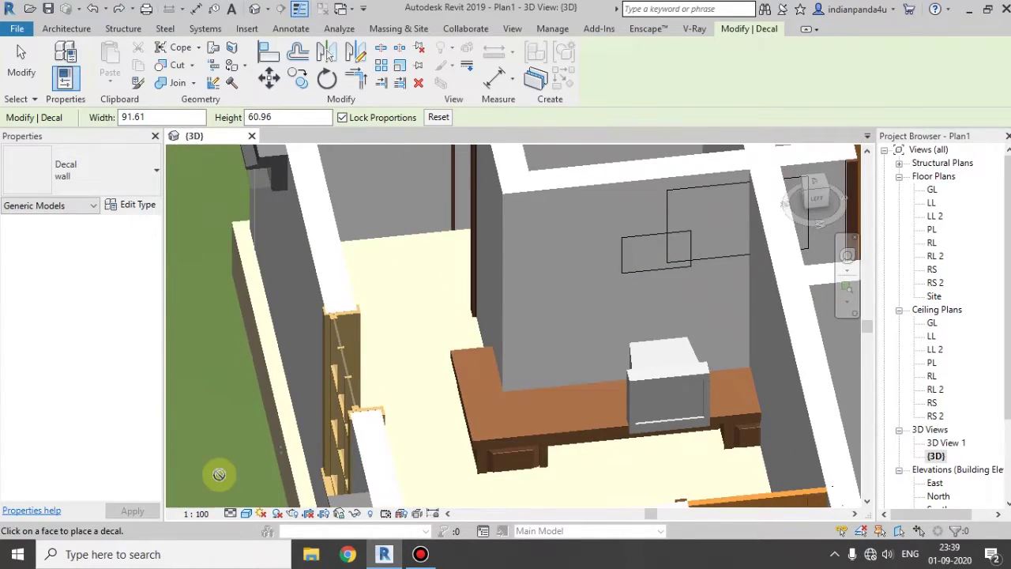
Step: Switch the 3D view's visual style to Realistic and zoom to the rooms
{"action": "left_click", "coordinate": [247, 515]}
{"action": "left_click", "coordinate": [265, 478]}
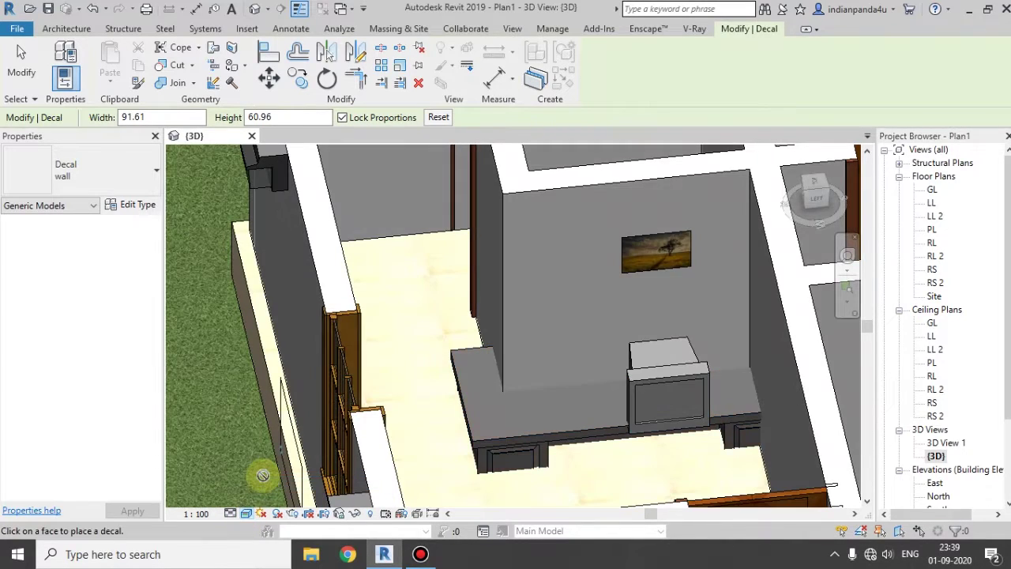
{"action": "scroll", "coordinate": [661, 253], "scroll_direction": "up", "scroll_amount": 2}
{"action": "scroll", "coordinate": [677, 255], "scroll_direction": "up", "scroll_amount": 2}
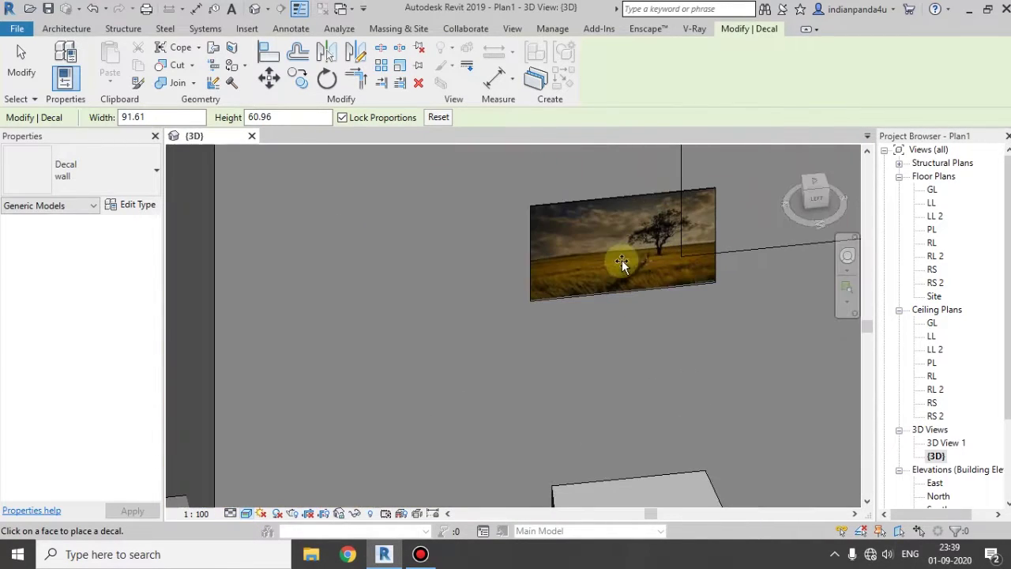
{"action": "scroll", "coordinate": [627, 261], "scroll_direction": "down", "scroll_amount": 2}
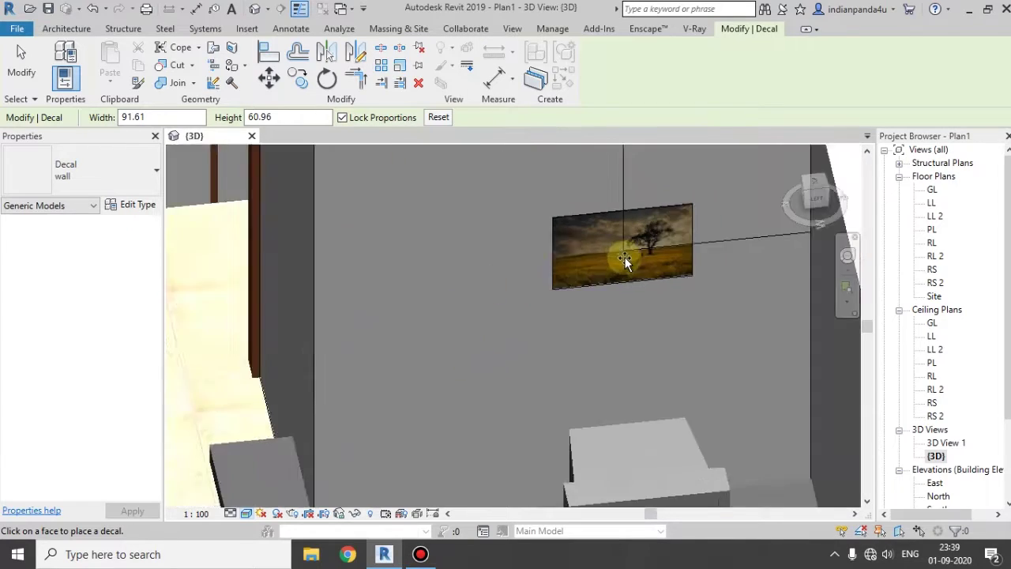
{"action": "scroll", "coordinate": [526, 302], "scroll_direction": "down", "scroll_amount": 2}
{"action": "scroll", "coordinate": [526, 303], "scroll_direction": "down", "scroll_amount": 1}
Step: Place a second landscape picture decal on the grey wall of the right-hand room
{"action": "left_click", "coordinate": [580, 357]}
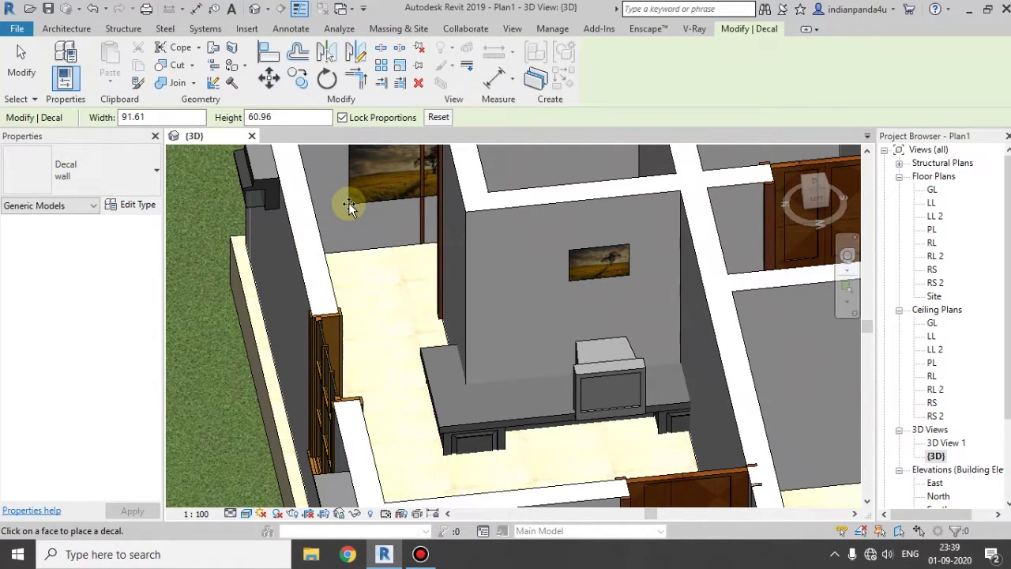
{"action": "scroll", "coordinate": [627, 316], "scroll_direction": "down", "scroll_amount": 1}
{"action": "scroll", "coordinate": [627, 316], "scroll_direction": "down", "scroll_amount": 1}
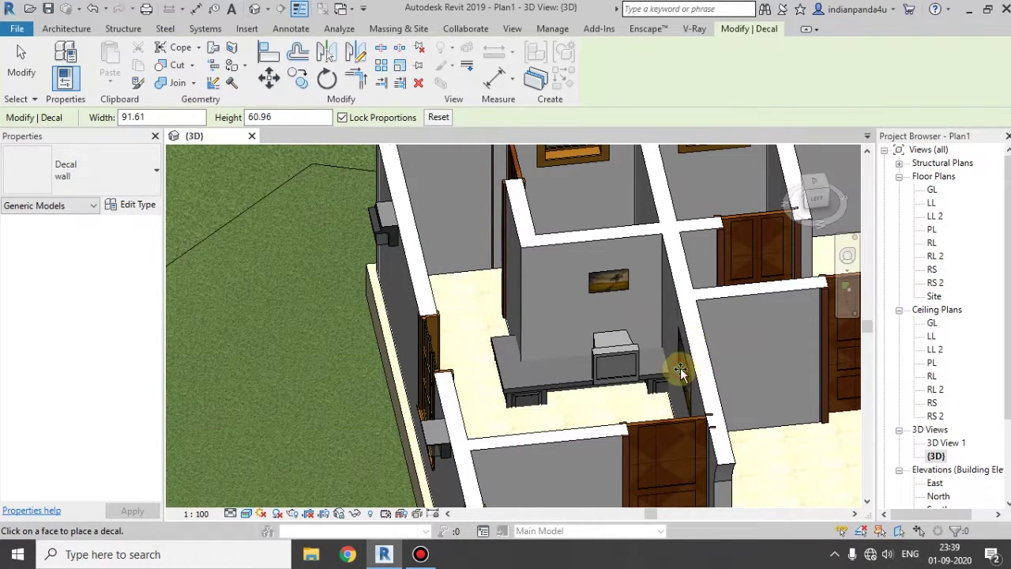
{"action": "left_click", "coordinate": [754, 354]}
{"action": "left_click", "coordinate": [754, 355]}
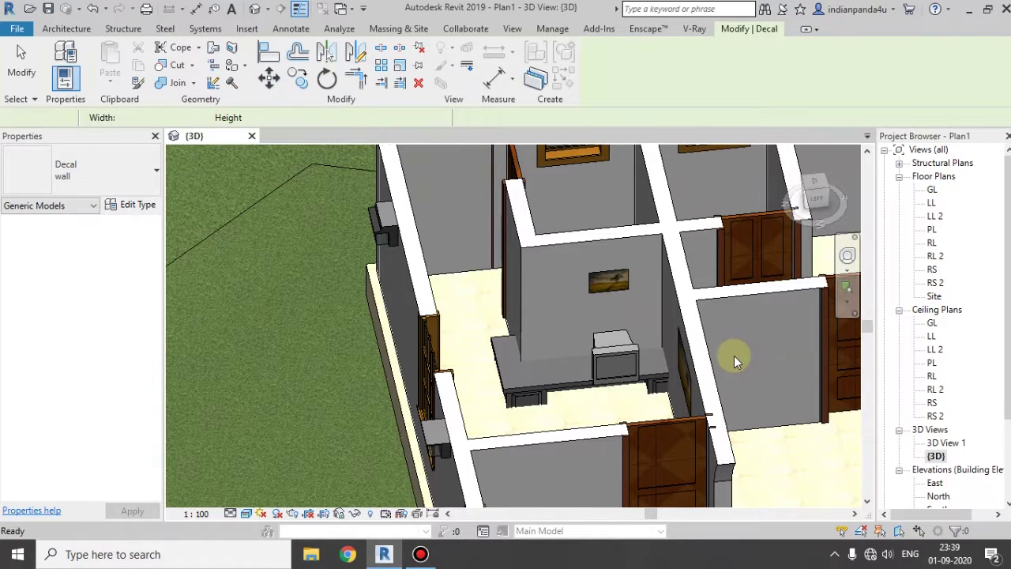
{"action": "scroll", "coordinate": [754, 359], "scroll_direction": "up", "scroll_amount": 2}
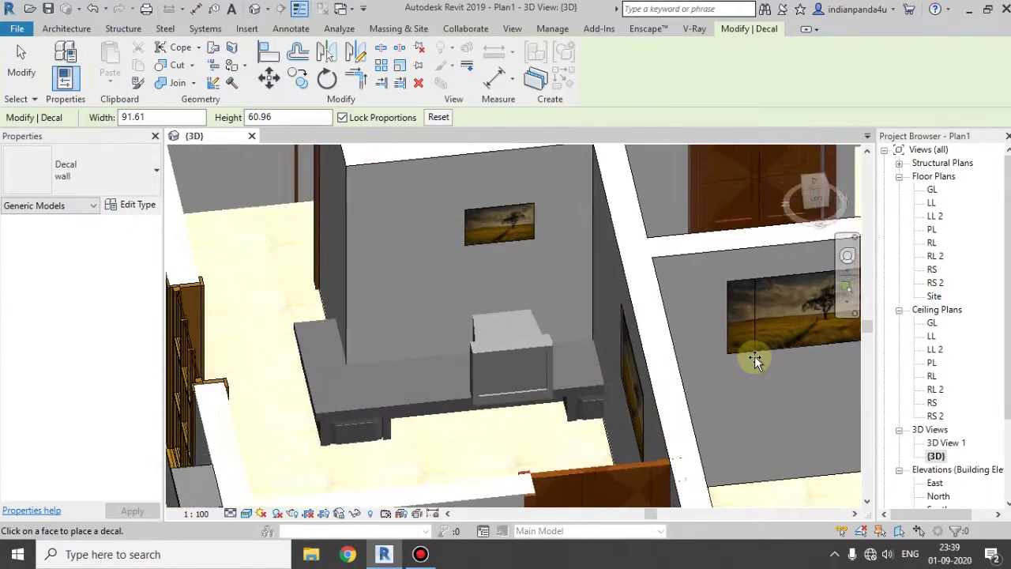
{"action": "scroll", "coordinate": [755, 355], "scroll_direction": "down", "scroll_amount": 2}
{"action": "mouse_move", "coordinate": [529, 341]}
{"action": "middle_mouse_down", "text": "shift"}
{"action": "mouse_move", "coordinate": [653, 409]}
{"action": "mouse_move", "coordinate": [633, 347]}
{"action": "middle_mouse_up", "text": "shift"}
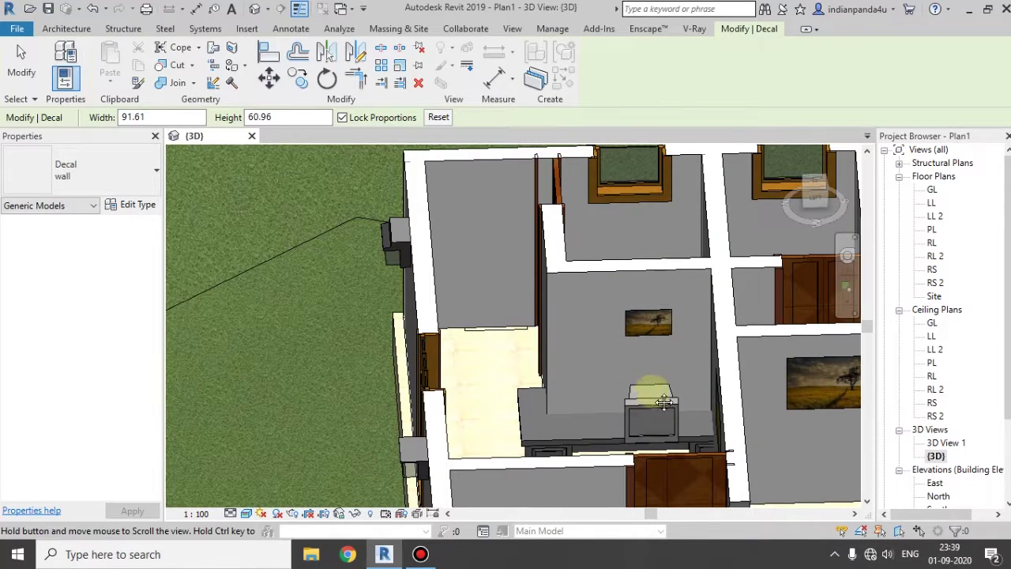
{"action": "left_click", "coordinate": [109, 181]}
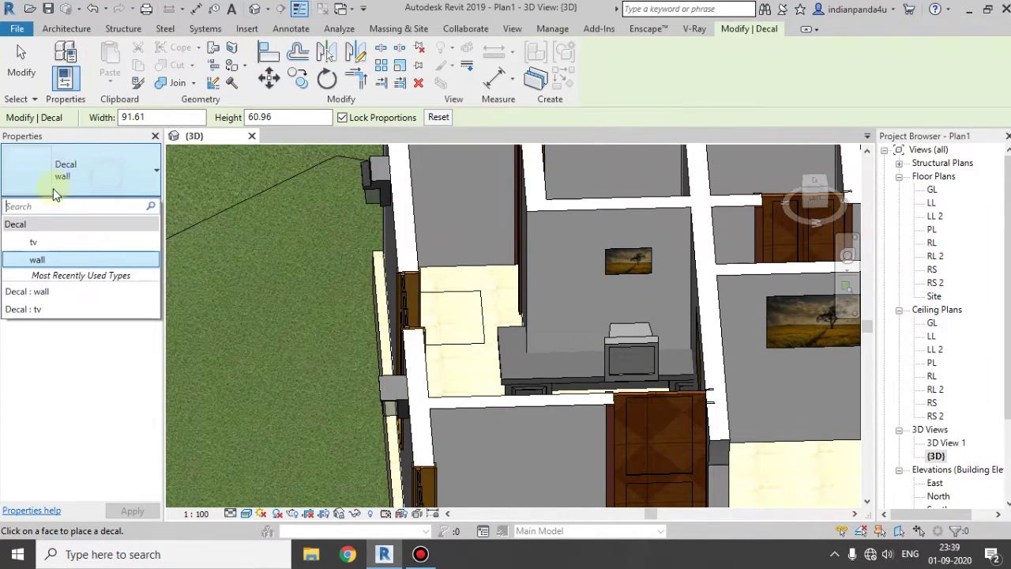
Step: Switch the decal type to tv and place a first one at the television
{"action": "left_click", "coordinate": [35, 247]}
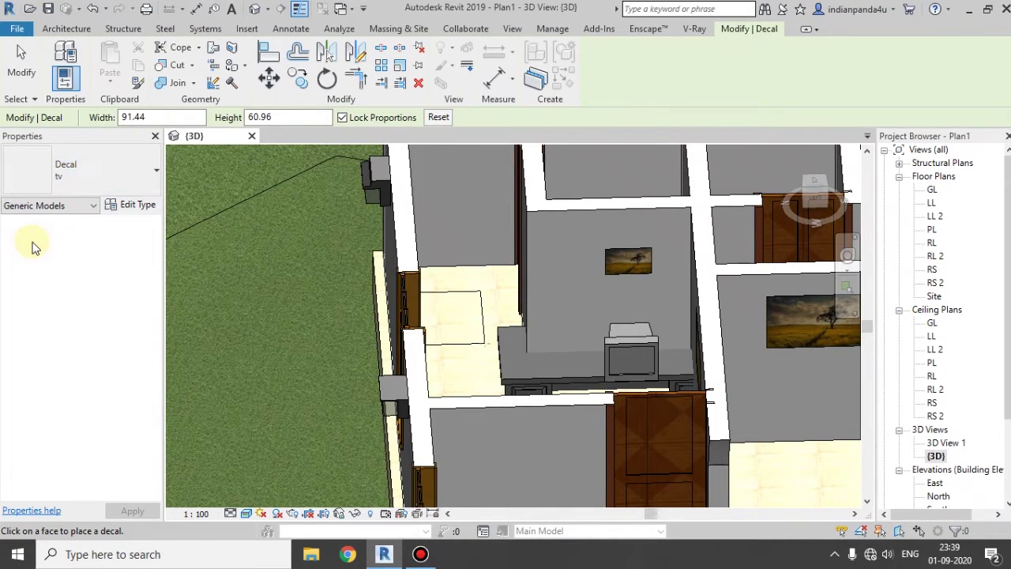
{"action": "scroll", "coordinate": [610, 371], "scroll_direction": "up", "scroll_amount": 2}
{"action": "scroll", "coordinate": [613, 370], "scroll_direction": "up", "scroll_amount": 3}
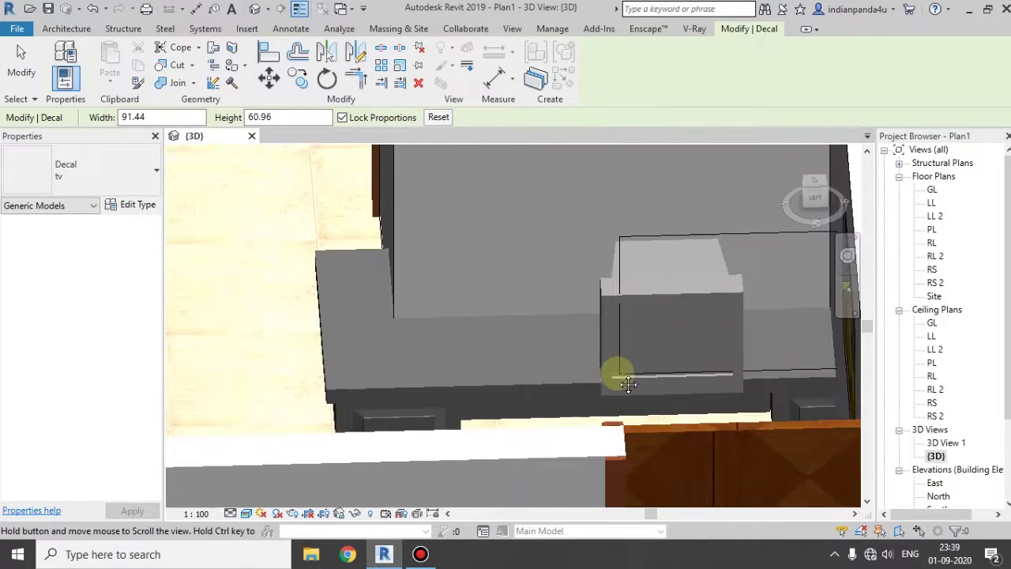
{"action": "middle_click_drag", "start_coordinate": [612, 377], "coordinate": [518, 332]}
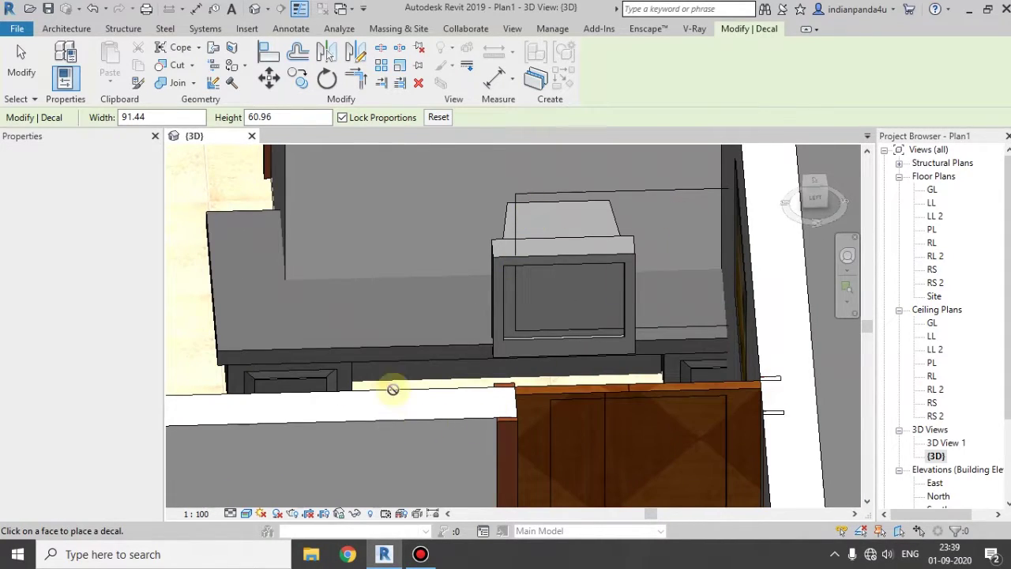
{"action": "left_click", "coordinate": [506, 334]}
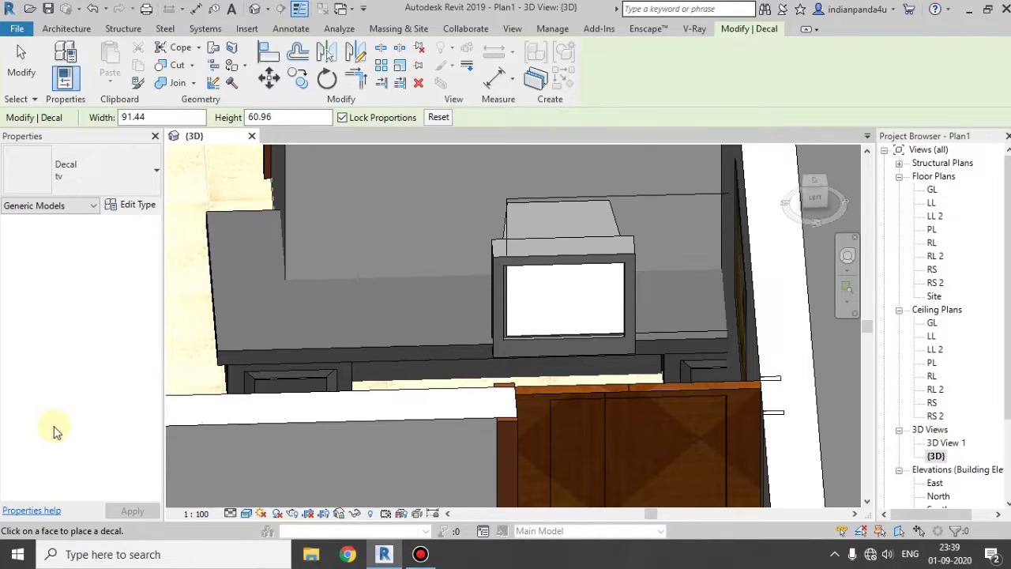
{"action": "mouse_move", "coordinate": [697, 277]}
{"action": "middle_mouse_down", "text": "shift"}
{"action": "mouse_move", "coordinate": [672, 284]}
{"action": "mouse_move", "coordinate": [714, 295]}
{"action": "mouse_move", "coordinate": [654, 290]}
{"action": "mouse_move", "coordinate": [699, 304]}
{"action": "mouse_move", "coordinate": [430, 234]}
{"action": "middle_mouse_up", "text": "shift"}
{"action": "scroll", "coordinate": [444, 292], "scroll_direction": "up", "scroll_amount": 2}
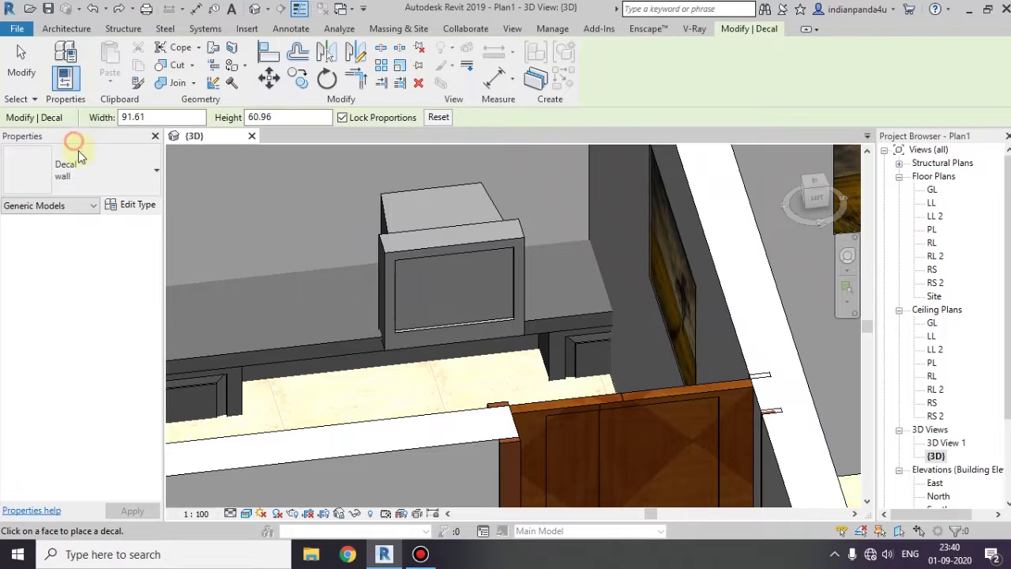
{"action": "left_click_drag", "start_coordinate": [67, 138], "coordinate": [65, 186]}
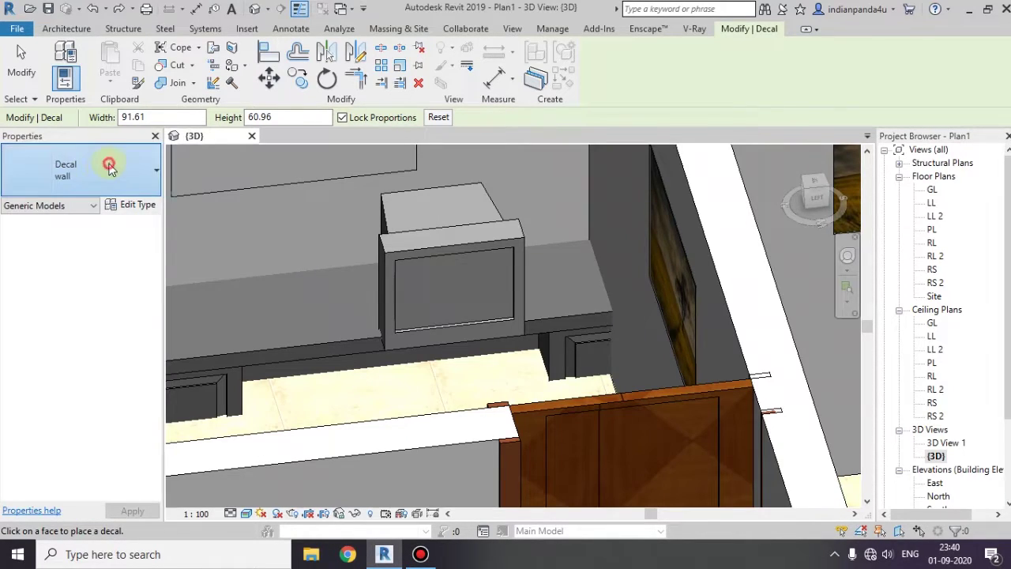
Step: Reselect the tv type, place it on the TV screen face, and undo the accidental move
{"action": "left_click", "coordinate": [48, 170]}
{"action": "left_click", "coordinate": [59, 241]}
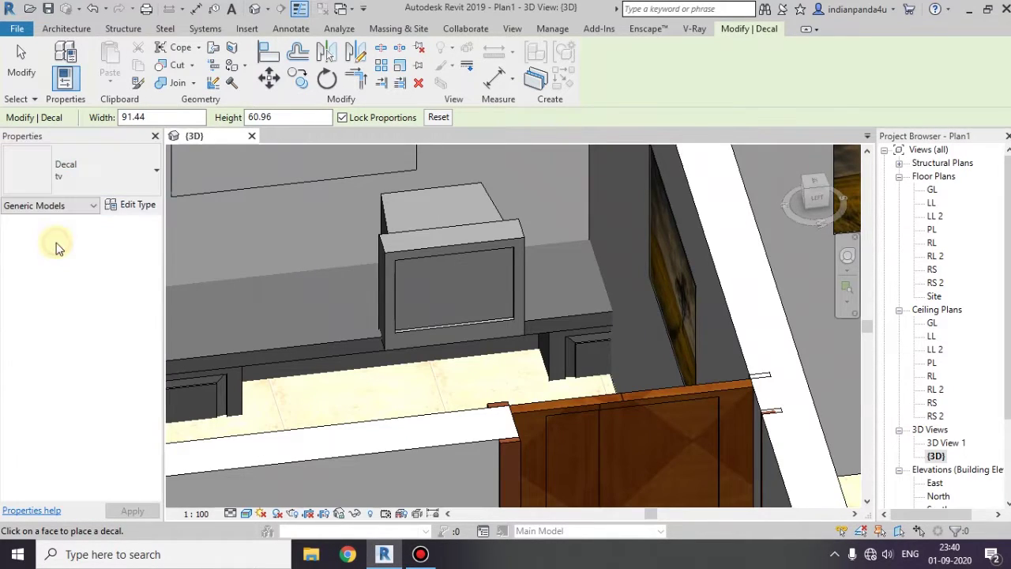
{"action": "left_click", "coordinate": [398, 327]}
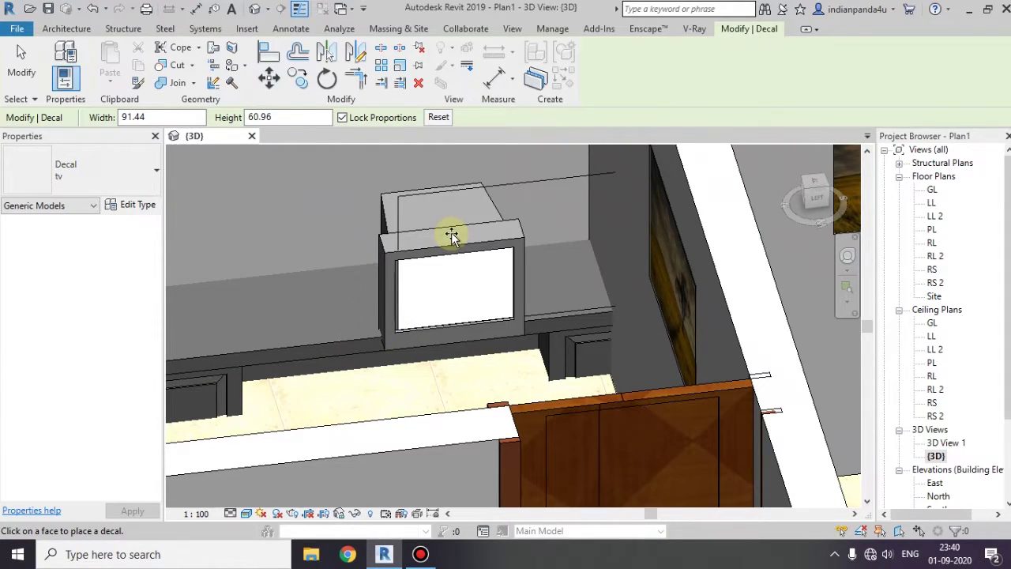
{"action": "key", "text": "Escape"}
{"action": "key", "text": "Escape"}
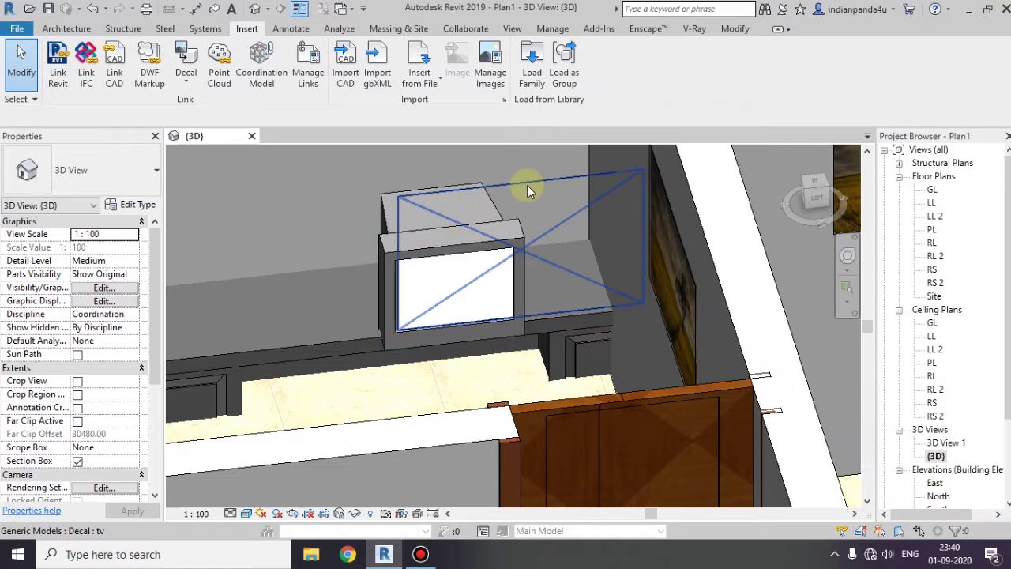
{"action": "left_click_drag", "start_coordinate": [526, 185], "coordinate": [666, 177]}
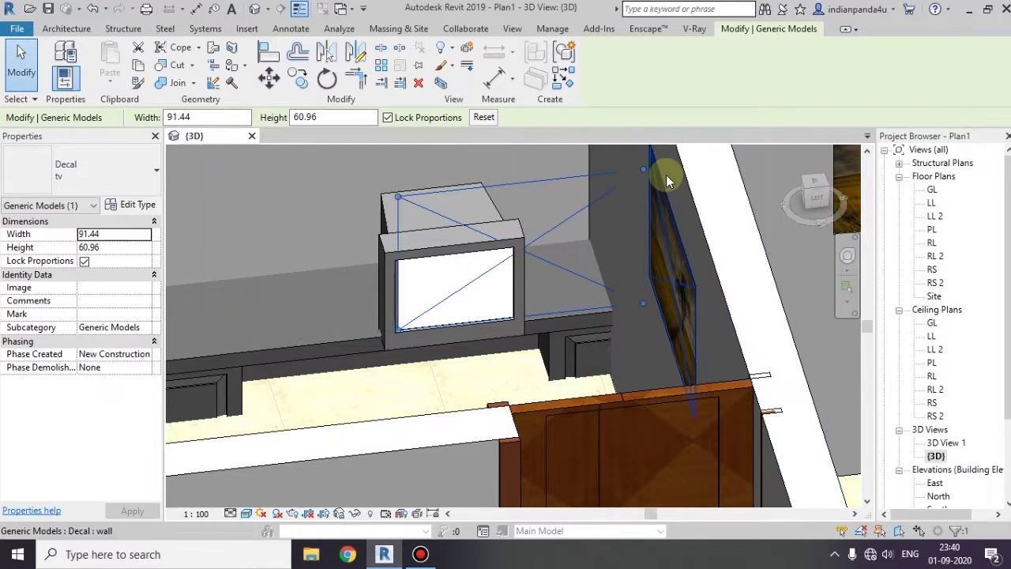
{"action": "key", "text": "ctrl+z"}
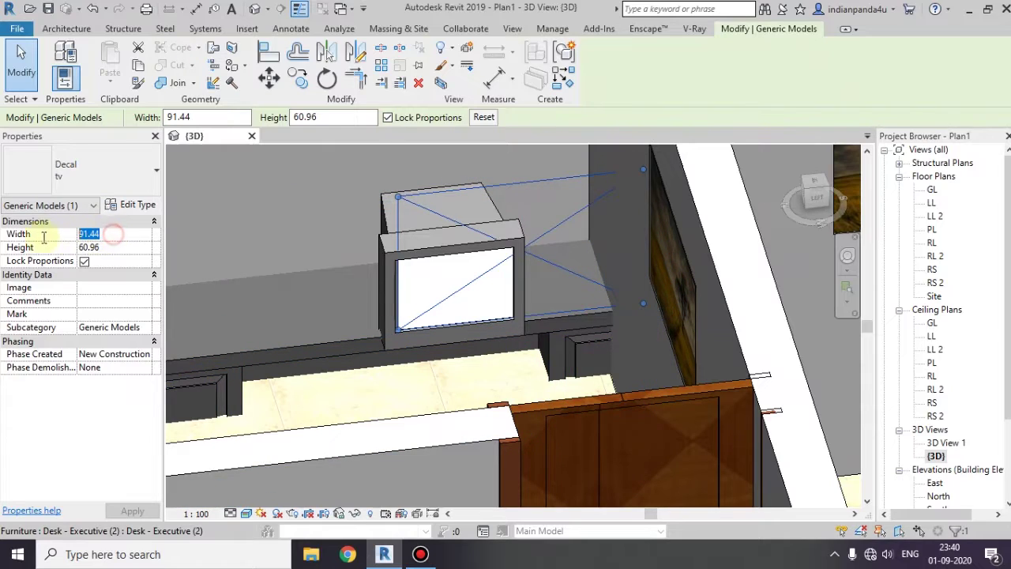
Step: Unlock the tv decal's proportions, size it 45 wide by 35 high, and open Edit Type
{"action": "left_click", "coordinate": [84, 261]}
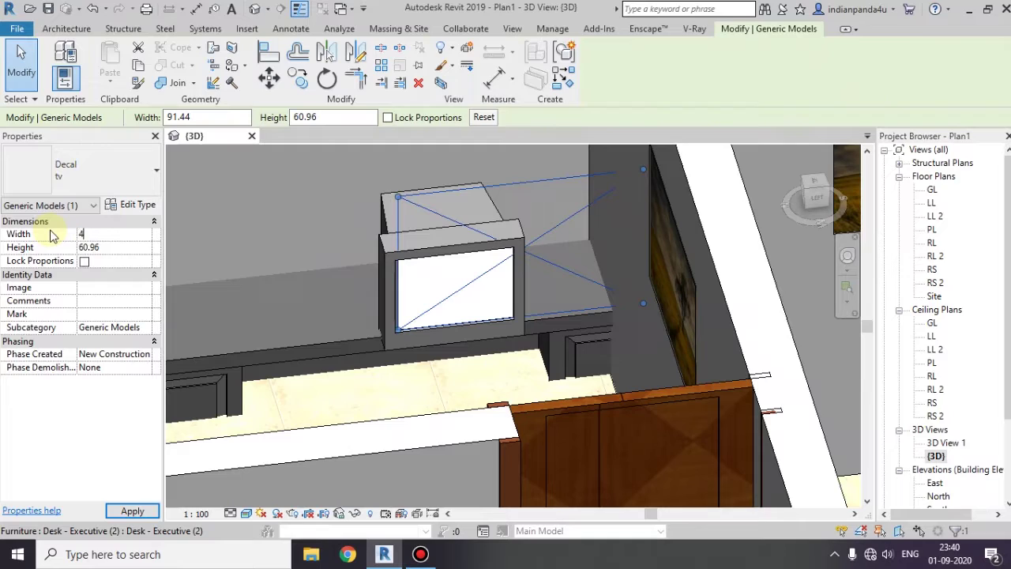
{"action": "left_click_drag", "start_coordinate": [108, 248], "coordinate": [32, 250]}
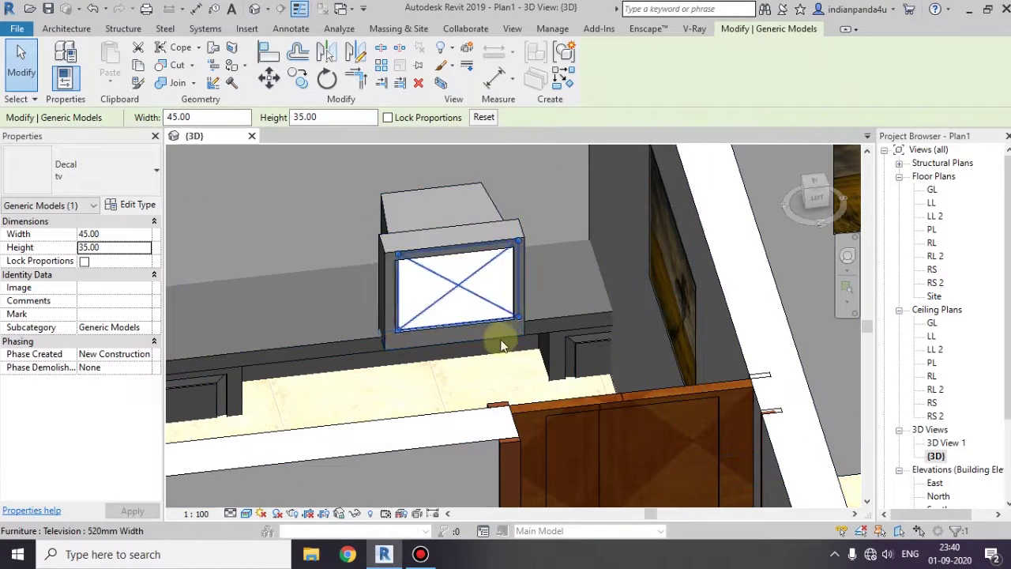
{"action": "left_click", "coordinate": [136, 207]}
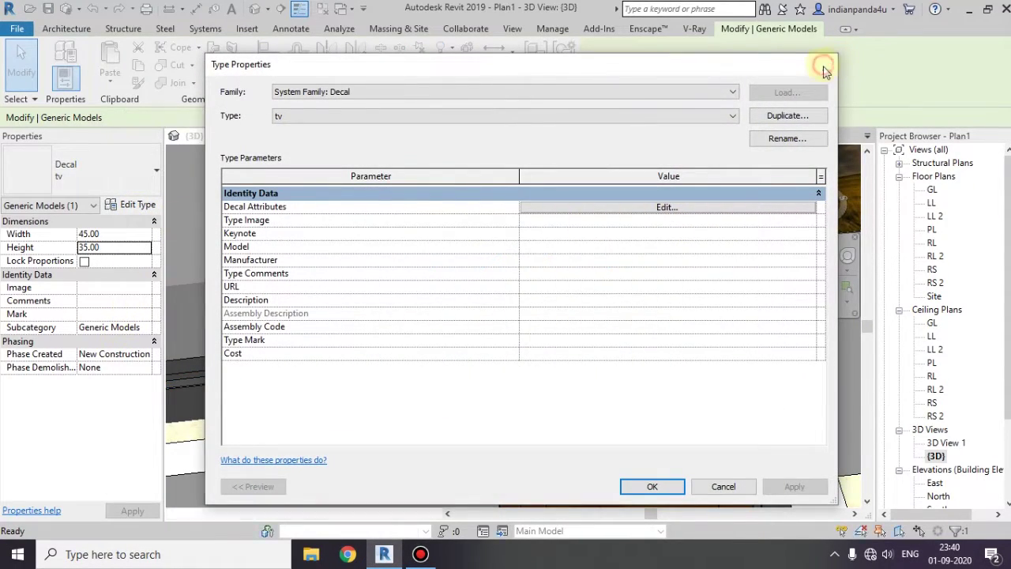
Step: Set the tv decal type's Luminance to Not illuminated and close both dialogs
{"action": "left_click", "coordinate": [826, 64]}
{"action": "left_click", "coordinate": [135, 205]}
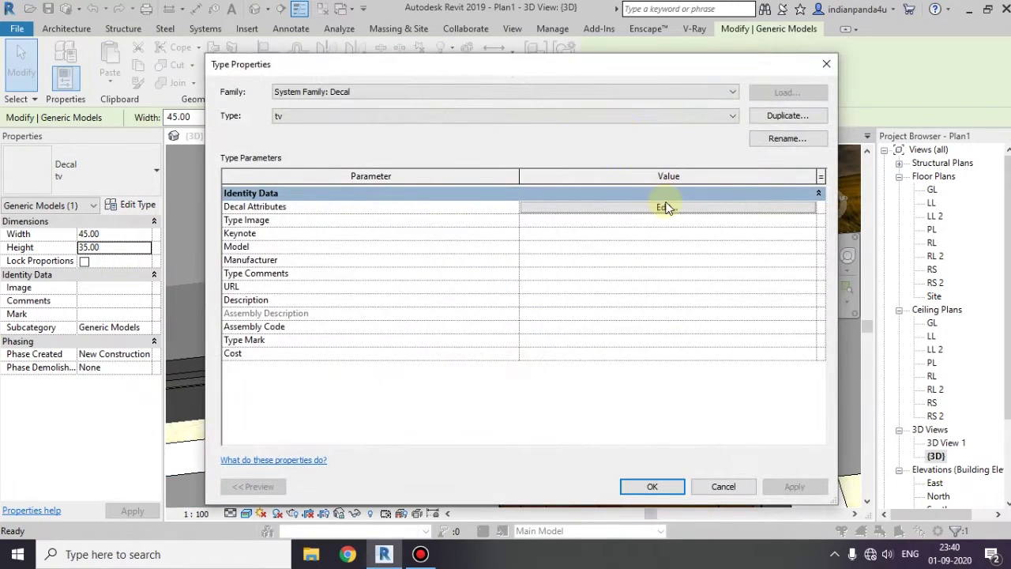
{"action": "left_click", "coordinate": [664, 208]}
{"action": "left_click", "coordinate": [444, 295]}
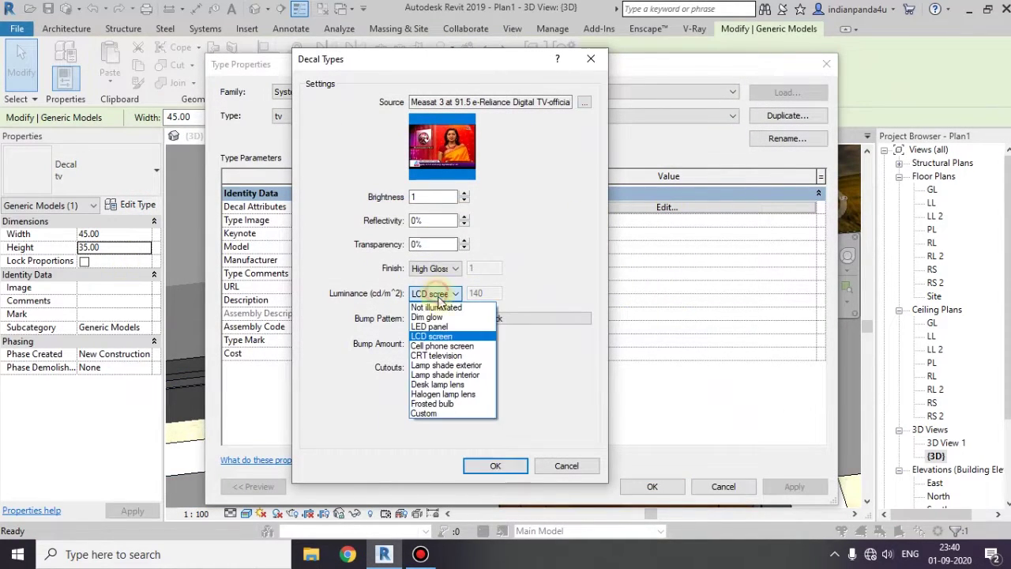
{"action": "left_click", "coordinate": [455, 309]}
{"action": "left_click", "coordinate": [495, 465]}
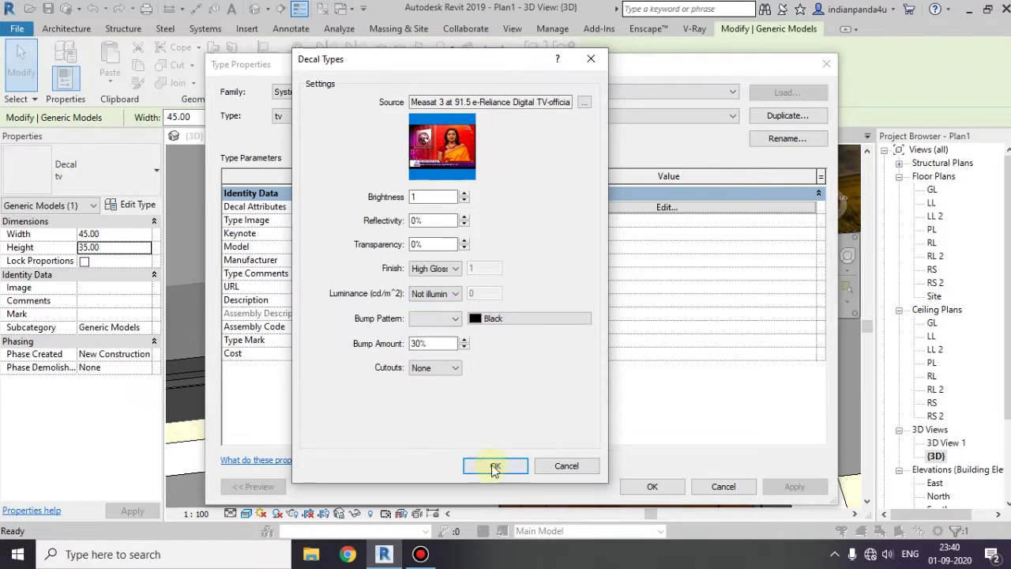
{"action": "left_click", "coordinate": [654, 486]}
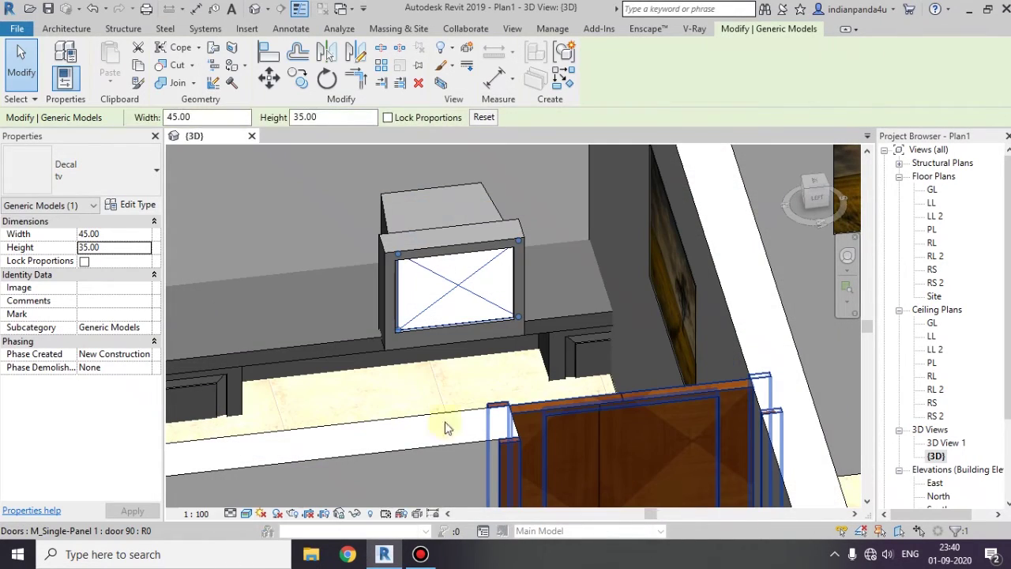
Step: Select the desk and orbit to see the TV's news-channel image beside the wall pictures
{"action": "left_click", "coordinate": [277, 294]}
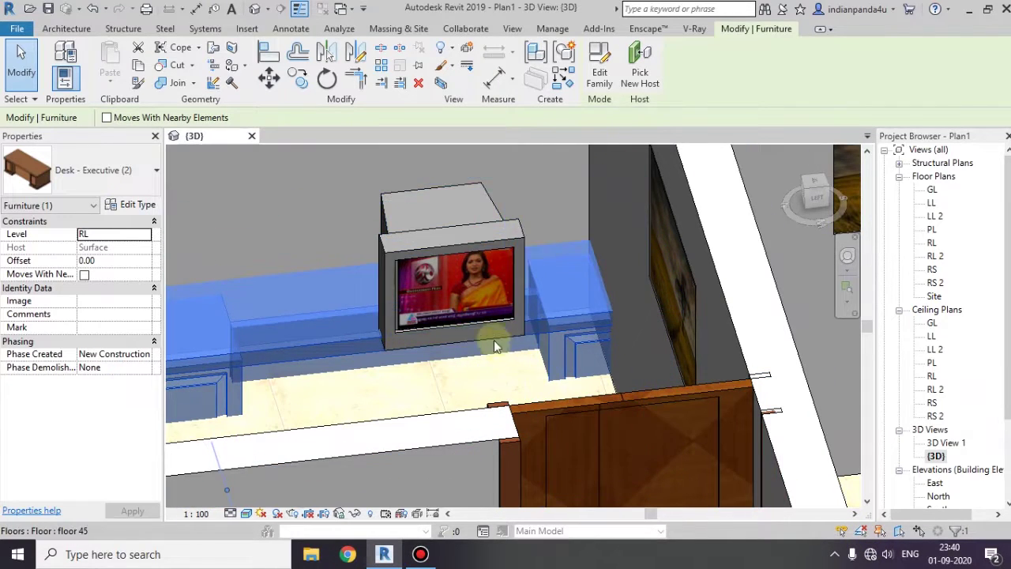
{"action": "mouse_move", "coordinate": [477, 379]}
{"action": "middle_mouse_down", "text": "shift"}
{"action": "mouse_move", "coordinate": [454, 307]}
{"action": "mouse_move", "coordinate": [427, 368]}
{"action": "mouse_move", "coordinate": [413, 354]}
{"action": "mouse_move", "coordinate": [442, 366]}
{"action": "mouse_move", "coordinate": [439, 396]}
{"action": "middle_mouse_up", "text": "shift"}
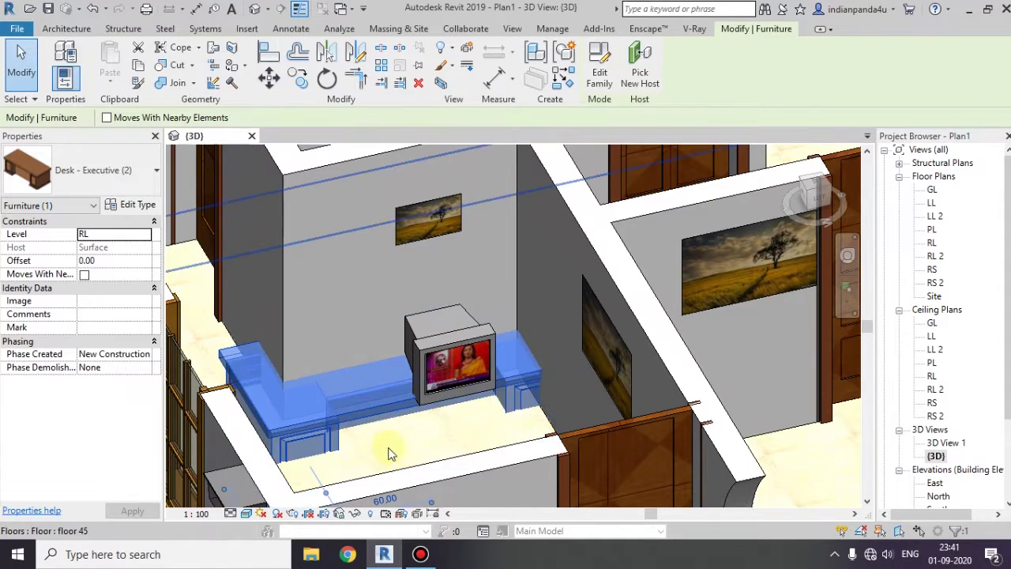
Step: Open the Decal Types dialog from Insert > Decal, skipping the save reminder
{"action": "left_click", "coordinate": [247, 29]}
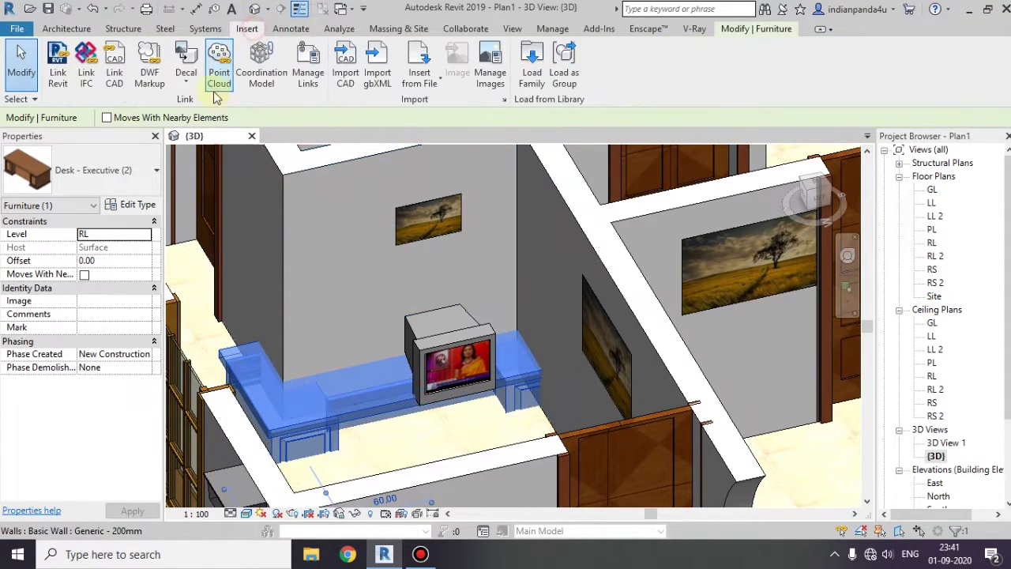
{"action": "left_click", "coordinate": [187, 75]}
{"action": "left_click", "coordinate": [207, 137]}
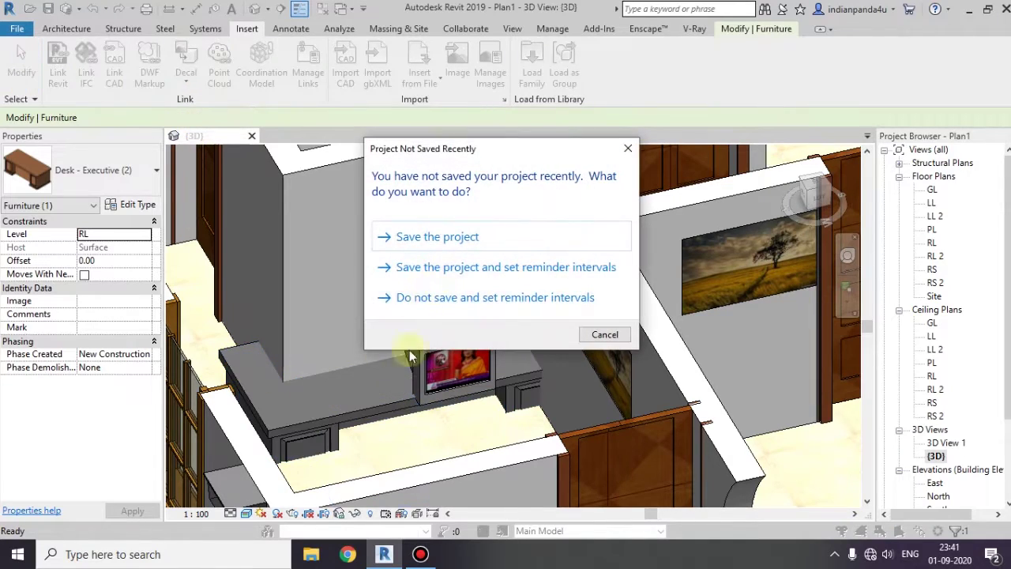
{"action": "left_click", "coordinate": [432, 269]}
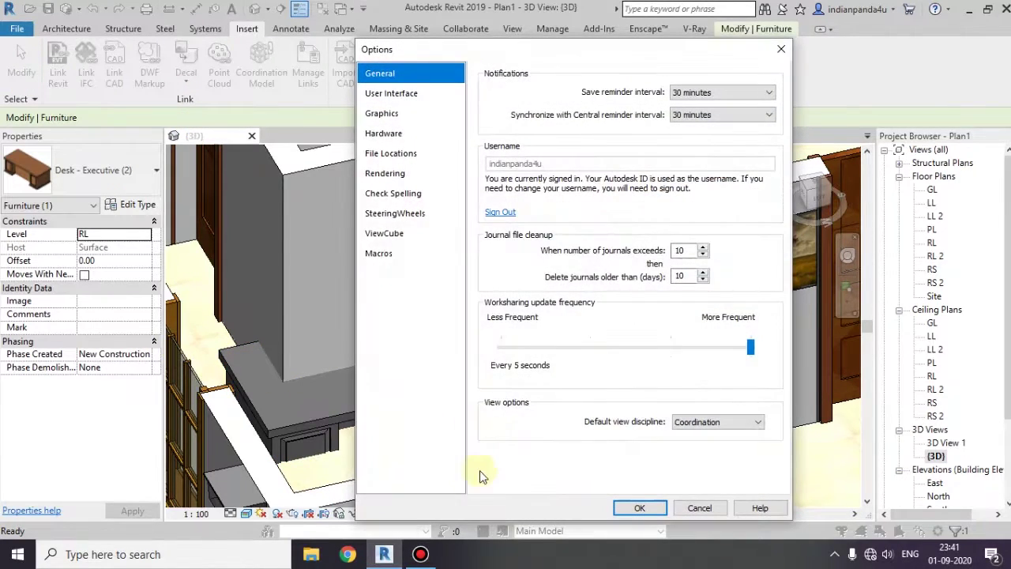
{"action": "left_click", "coordinate": [781, 50]}
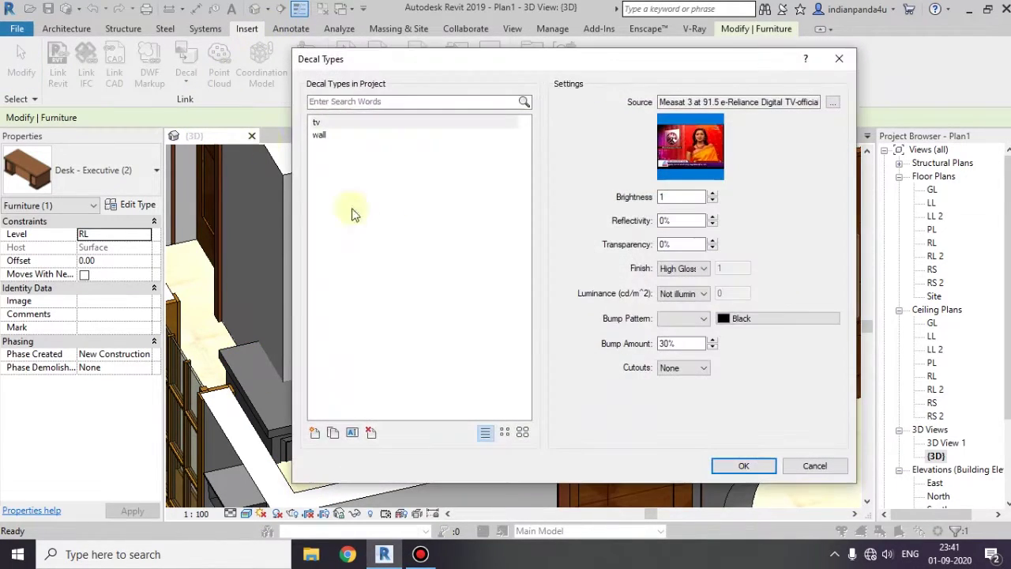
Step: Create 'New Decal' using the sunset photographer image with 35% transparency and 50 reflectivity
{"action": "left_click", "coordinate": [314, 432]}
{"action": "left_click", "coordinate": [576, 302]}
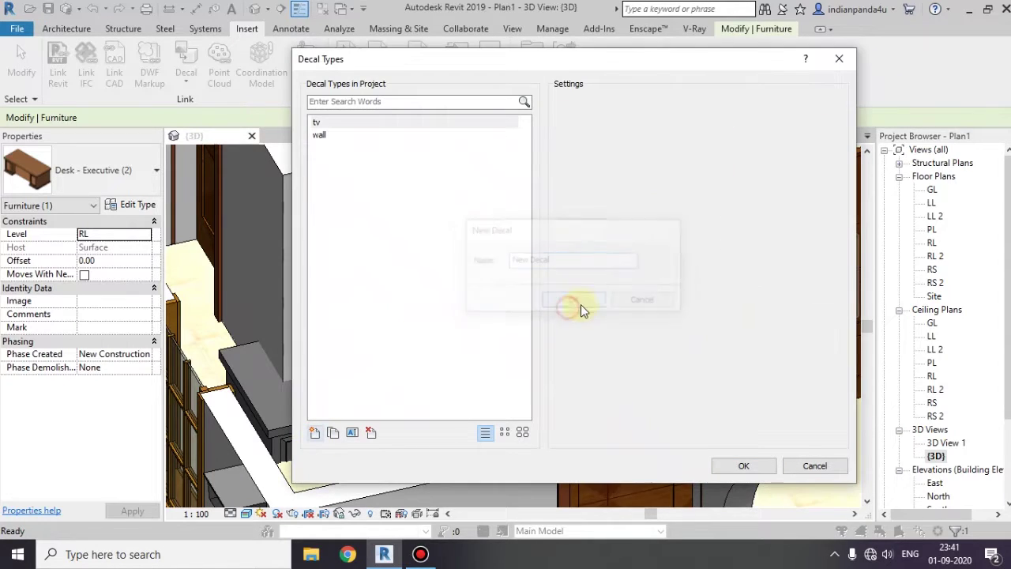
{"action": "left_click", "coordinate": [831, 102]}
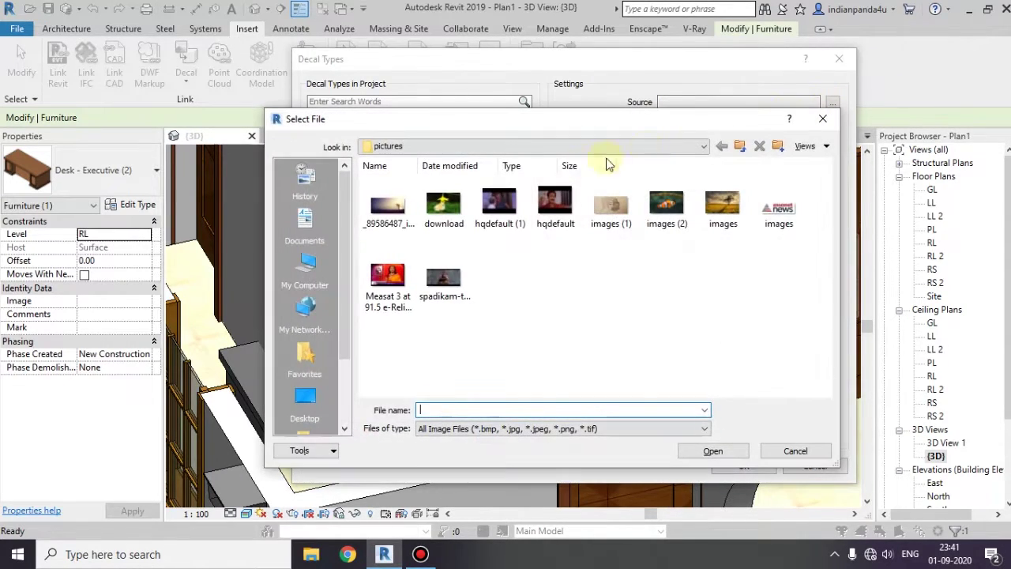
{"action": "double_click", "coordinate": [385, 207]}
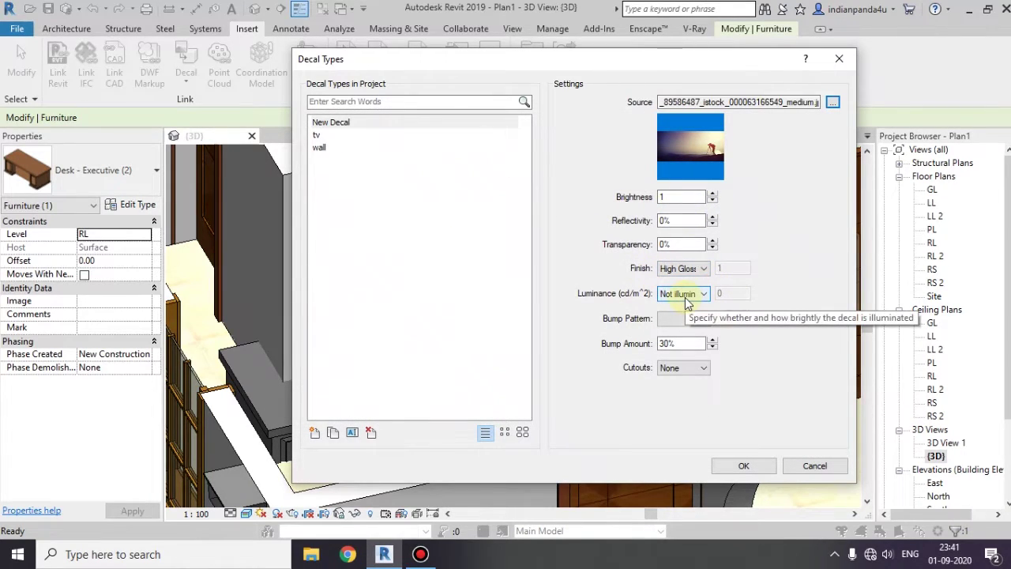
{"action": "double_click", "coordinate": [683, 244]}
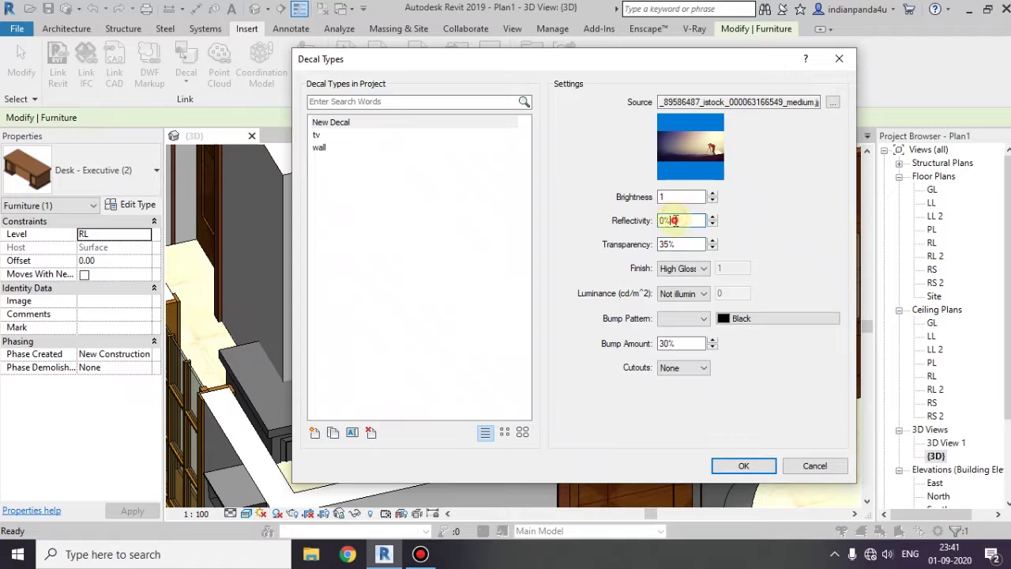
{"action": "type", "text": "5"}
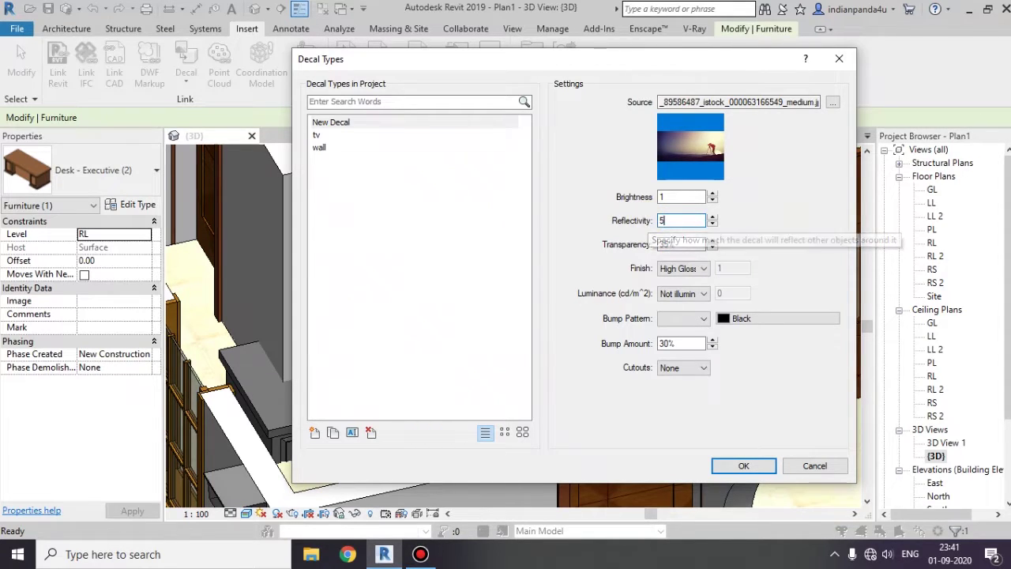
{"action": "type", "text": "0"}
{"action": "left_click", "coordinate": [743, 465]}
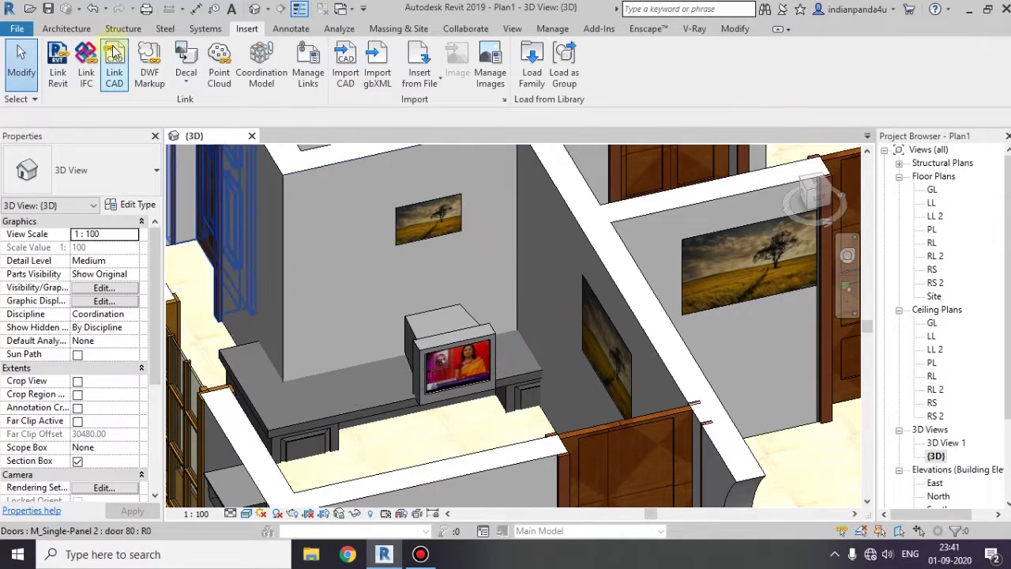
Step: Start placing New Decal and preview the photographer image on the wall above the TV
{"action": "left_click", "coordinate": [186, 61]}
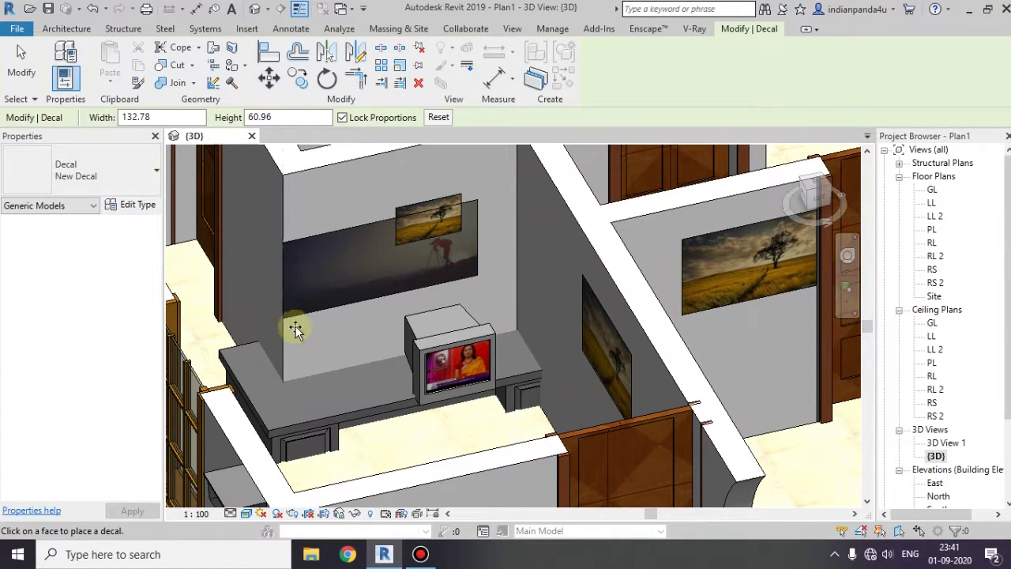
{"action": "scroll", "coordinate": [435, 246], "scroll_direction": "up", "scroll_amount": 1}
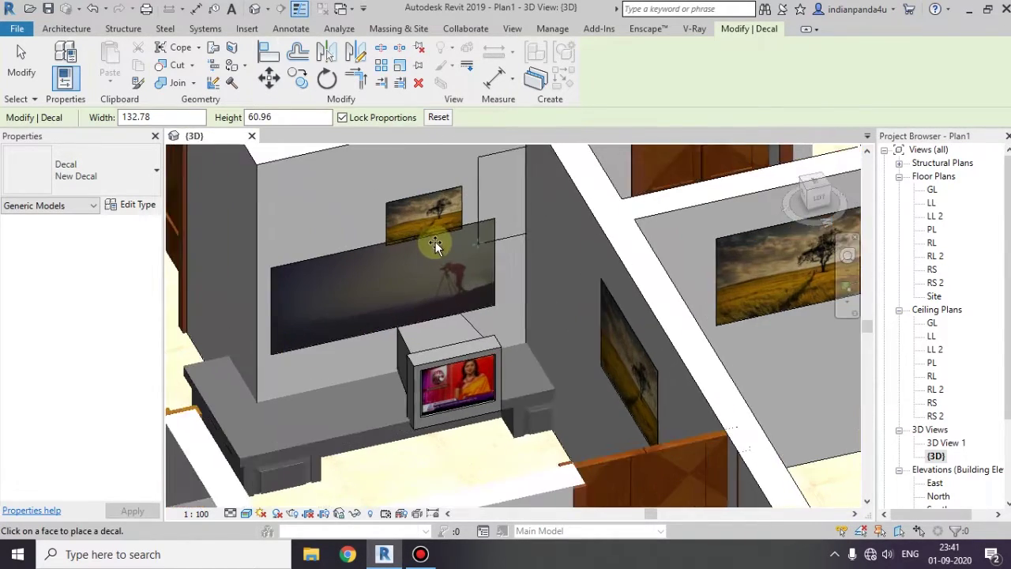
{"action": "scroll", "coordinate": [435, 245], "scroll_direction": "up", "scroll_amount": 2}
{"action": "scroll", "coordinate": [387, 228], "scroll_direction": "up", "scroll_amount": 2}
{"action": "scroll", "coordinate": [378, 281], "scroll_direction": "down", "scroll_amount": 3}
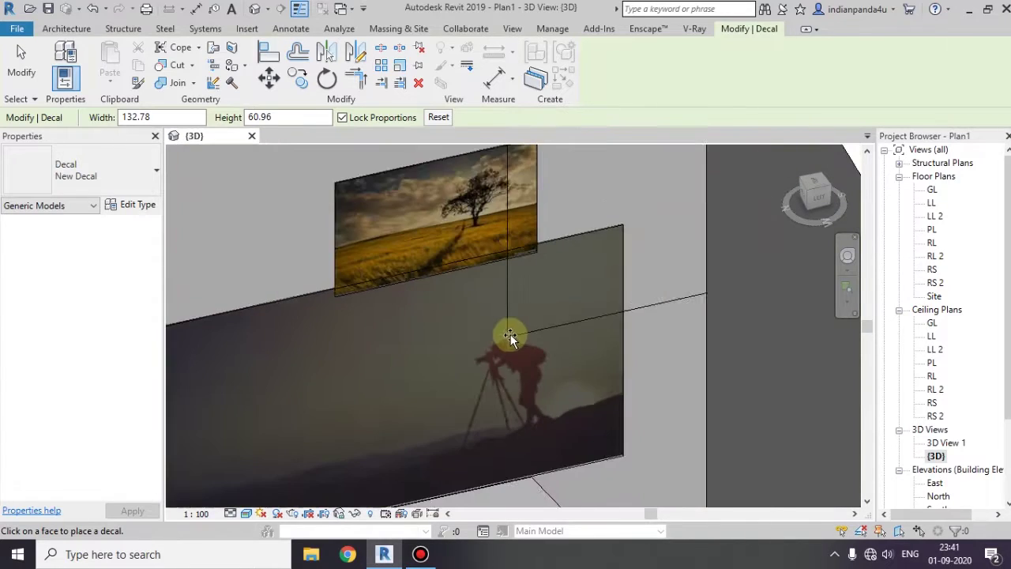
{"action": "scroll", "coordinate": [508, 343], "scroll_direction": "down", "scroll_amount": 2}
{"action": "scroll", "coordinate": [497, 350], "scroll_direction": "down", "scroll_amount": 1}
{"action": "mouse_move", "coordinate": [503, 426]}
{"action": "middle_mouse_down"}
{"action": "mouse_move", "coordinate": [524, 413]}
{"action": "mouse_move", "coordinate": [444, 404]}
{"action": "mouse_move", "coordinate": [560, 421]}
{"action": "middle_mouse_up"}
{"action": "scroll", "coordinate": [482, 411], "scroll_direction": "down", "scroll_amount": 3}
{"action": "scroll", "coordinate": [560, 422], "scroll_direction": "up", "scroll_amount": 1}
{"action": "scroll", "coordinate": [560, 422], "scroll_direction": "up", "scroll_amount": 3}
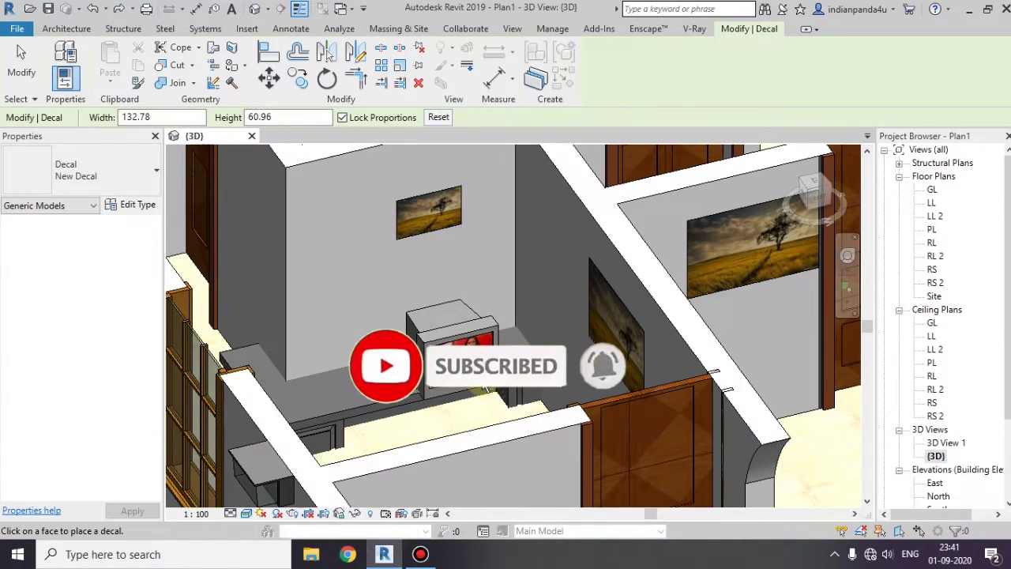
{"action": "scroll", "coordinate": [468, 403], "scroll_direction": "up", "scroll_amount": 2}
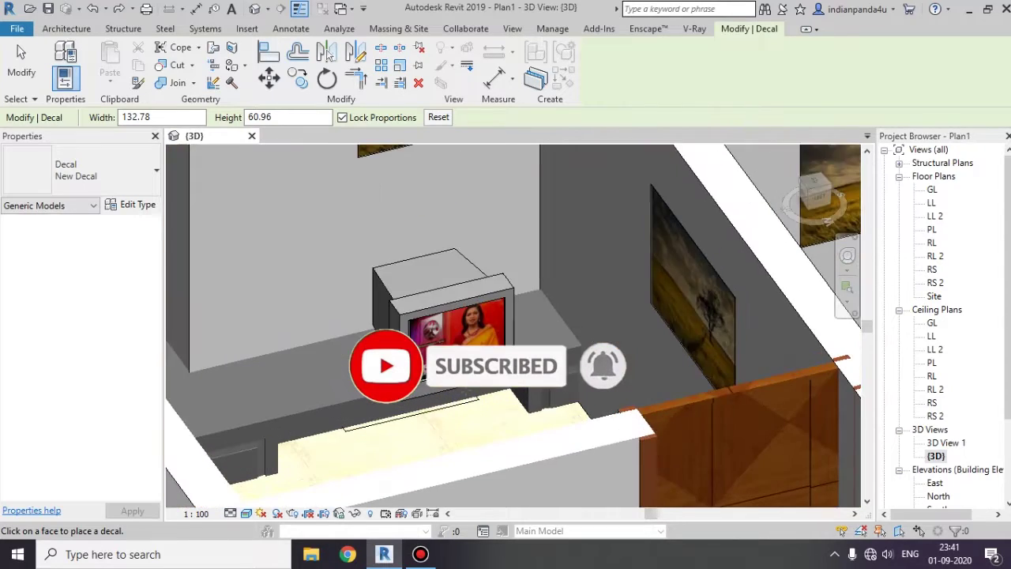
{"action": "scroll", "coordinate": [478, 395], "scroll_direction": "up", "scroll_amount": 1}
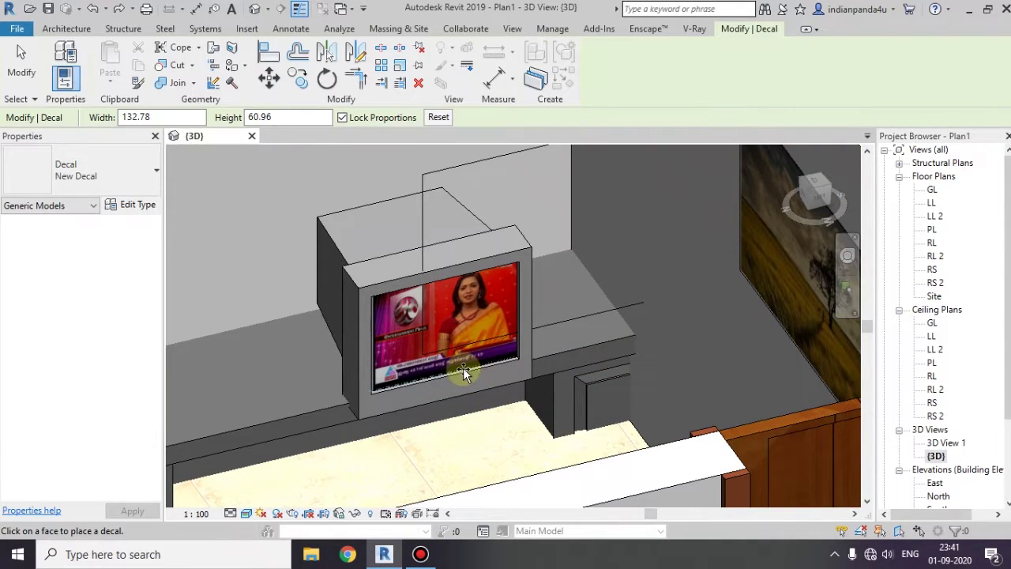
Step: Cancel the New Decal placement and orbit to an overview of the rooms
{"action": "key", "text": "Escape"}
{"action": "scroll", "coordinate": [537, 387], "scroll_direction": "down", "scroll_amount": 2}
{"action": "scroll", "coordinate": [648, 343], "scroll_direction": "up", "scroll_amount": 1}
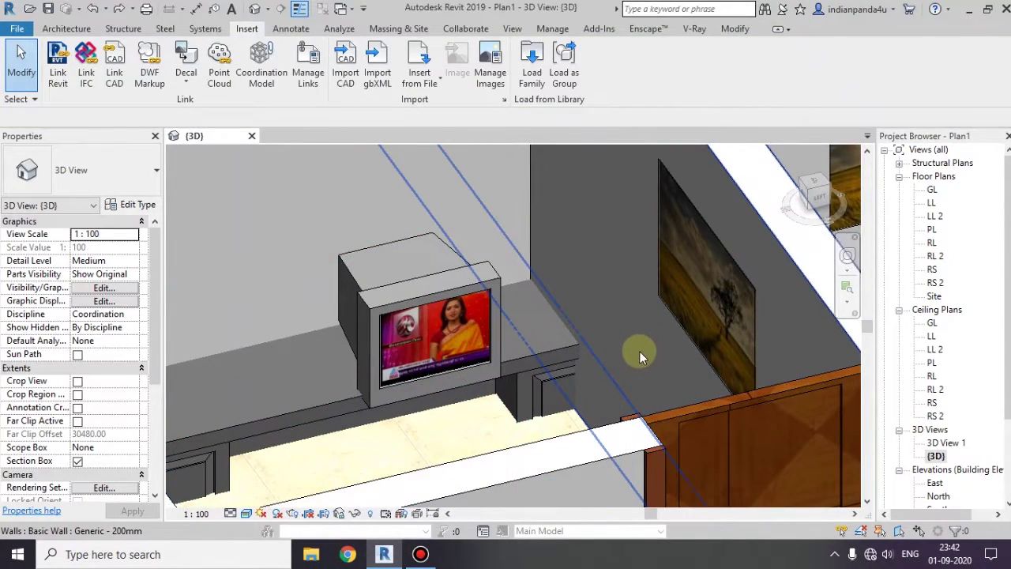
{"action": "mouse_move", "coordinate": [633, 382]}
{"action": "middle_mouse_down", "text": "shift"}
{"action": "mouse_move", "coordinate": [650, 338]}
{"action": "mouse_move", "coordinate": [593, 332]}
{"action": "mouse_move", "coordinate": [593, 379]}
{"action": "mouse_move", "coordinate": [554, 422]}
{"action": "mouse_move", "coordinate": [646, 414]}
{"action": "mouse_move", "coordinate": [531, 369]}
{"action": "middle_mouse_up", "text": "shift"}
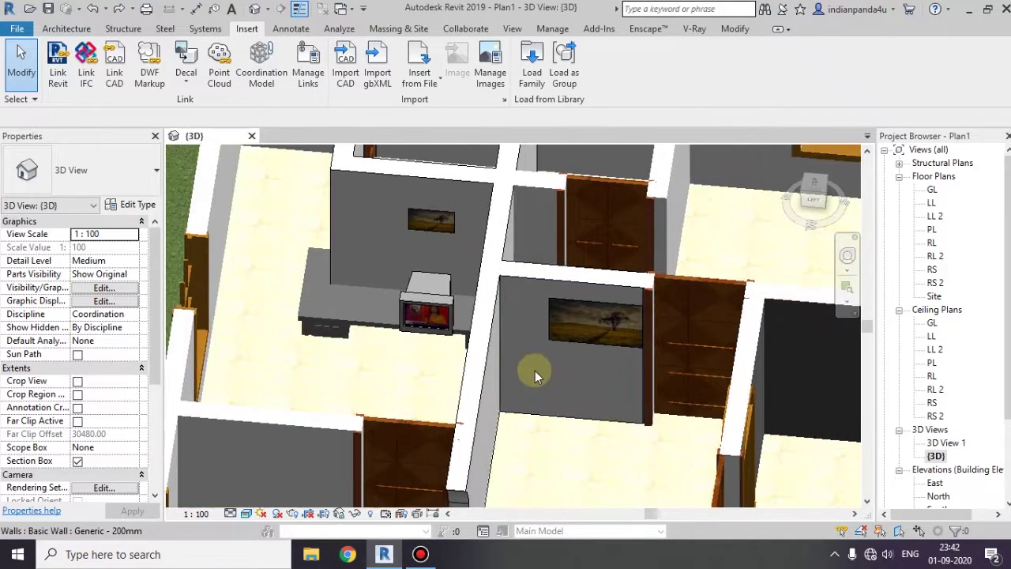